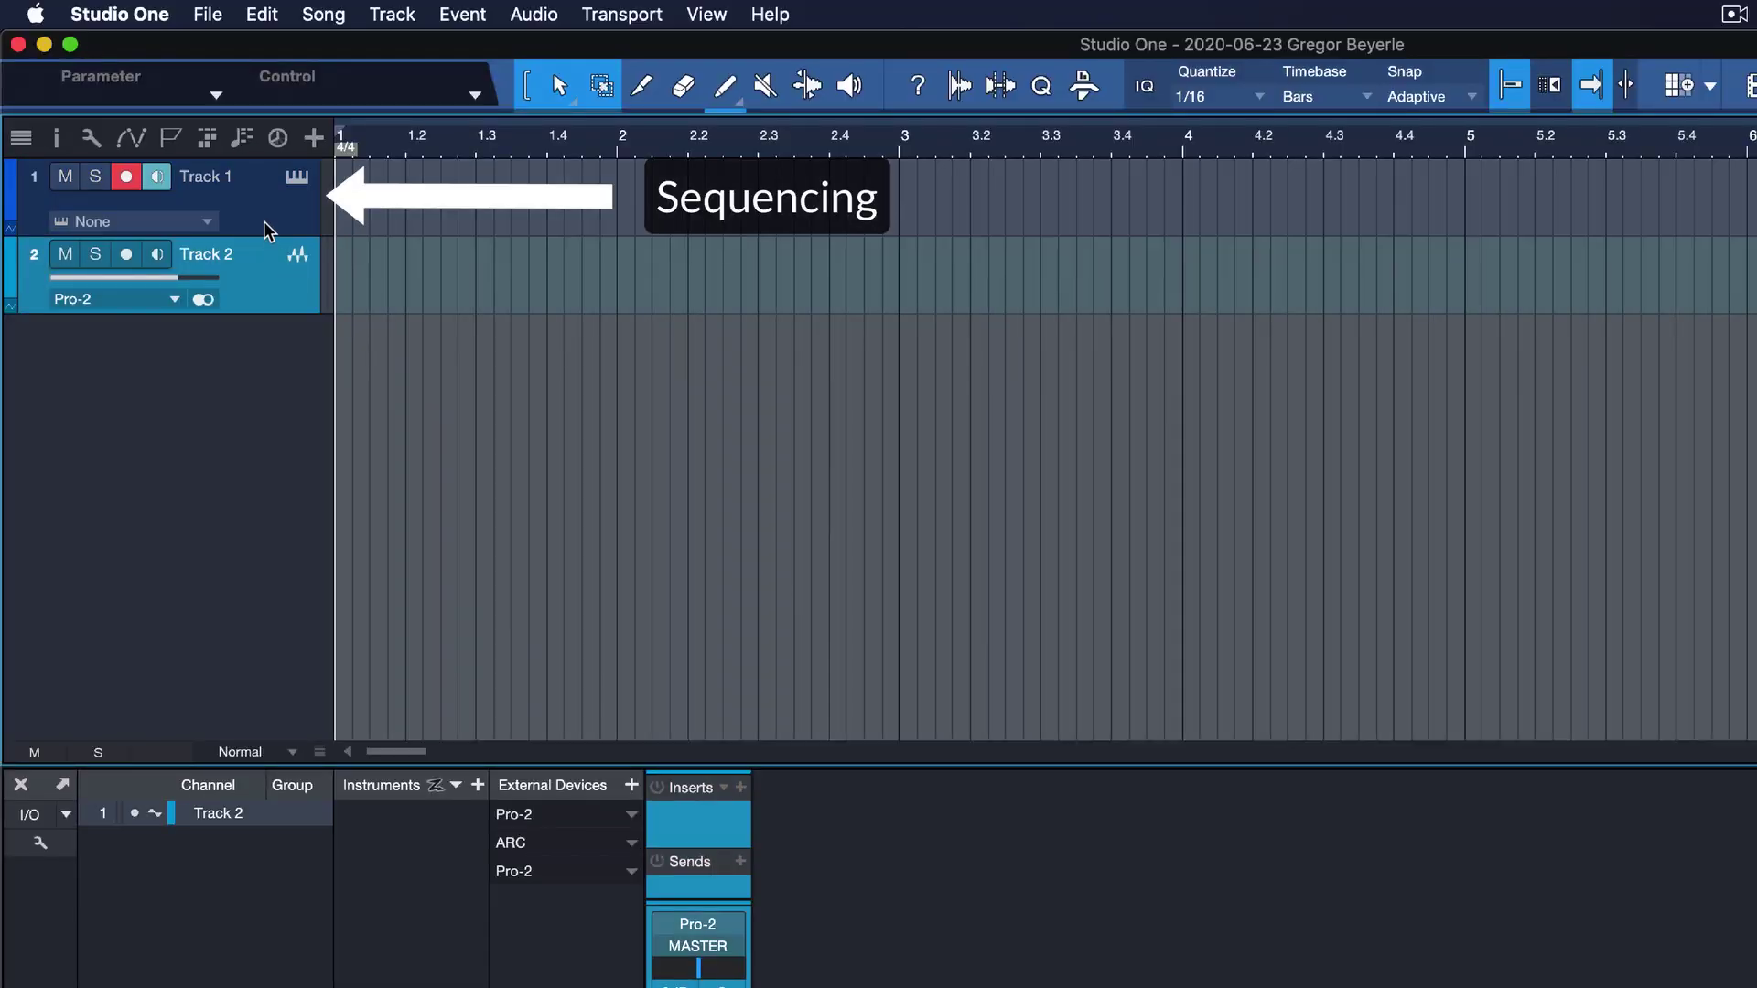
Select Track 2 and drag Mai Tai from Instruments into the arrangement as a new track.
click(264, 272)
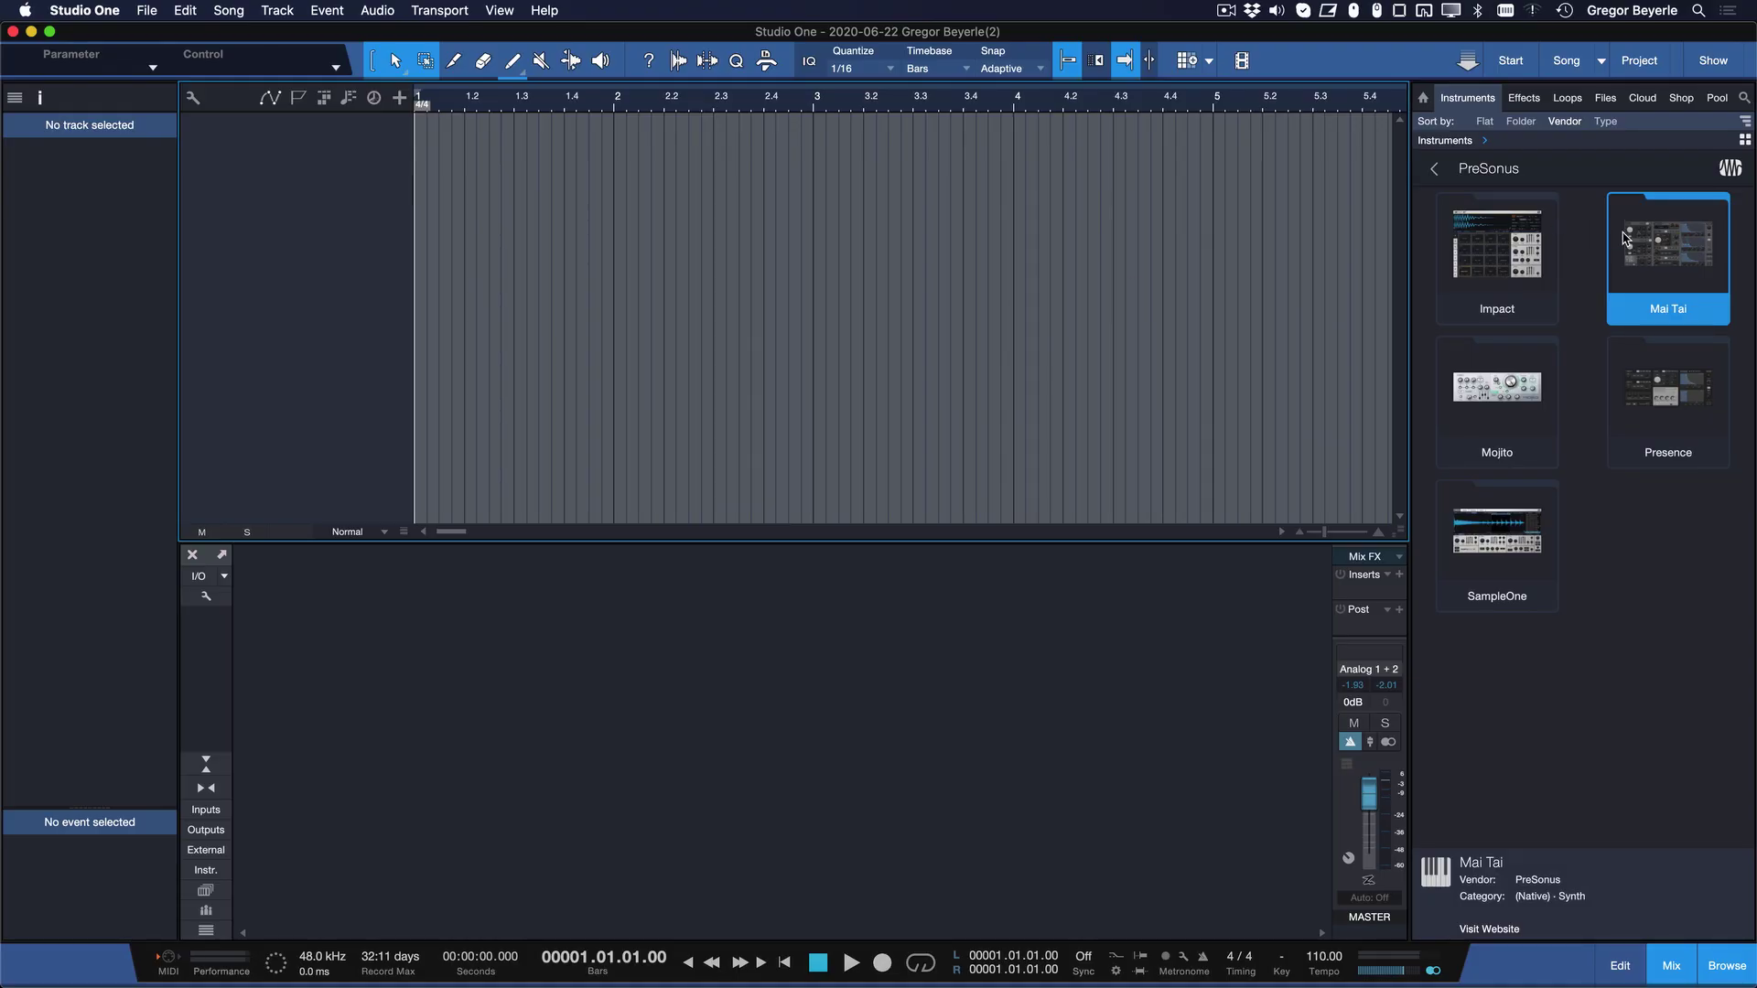
drag(1625, 238, 585, 209)
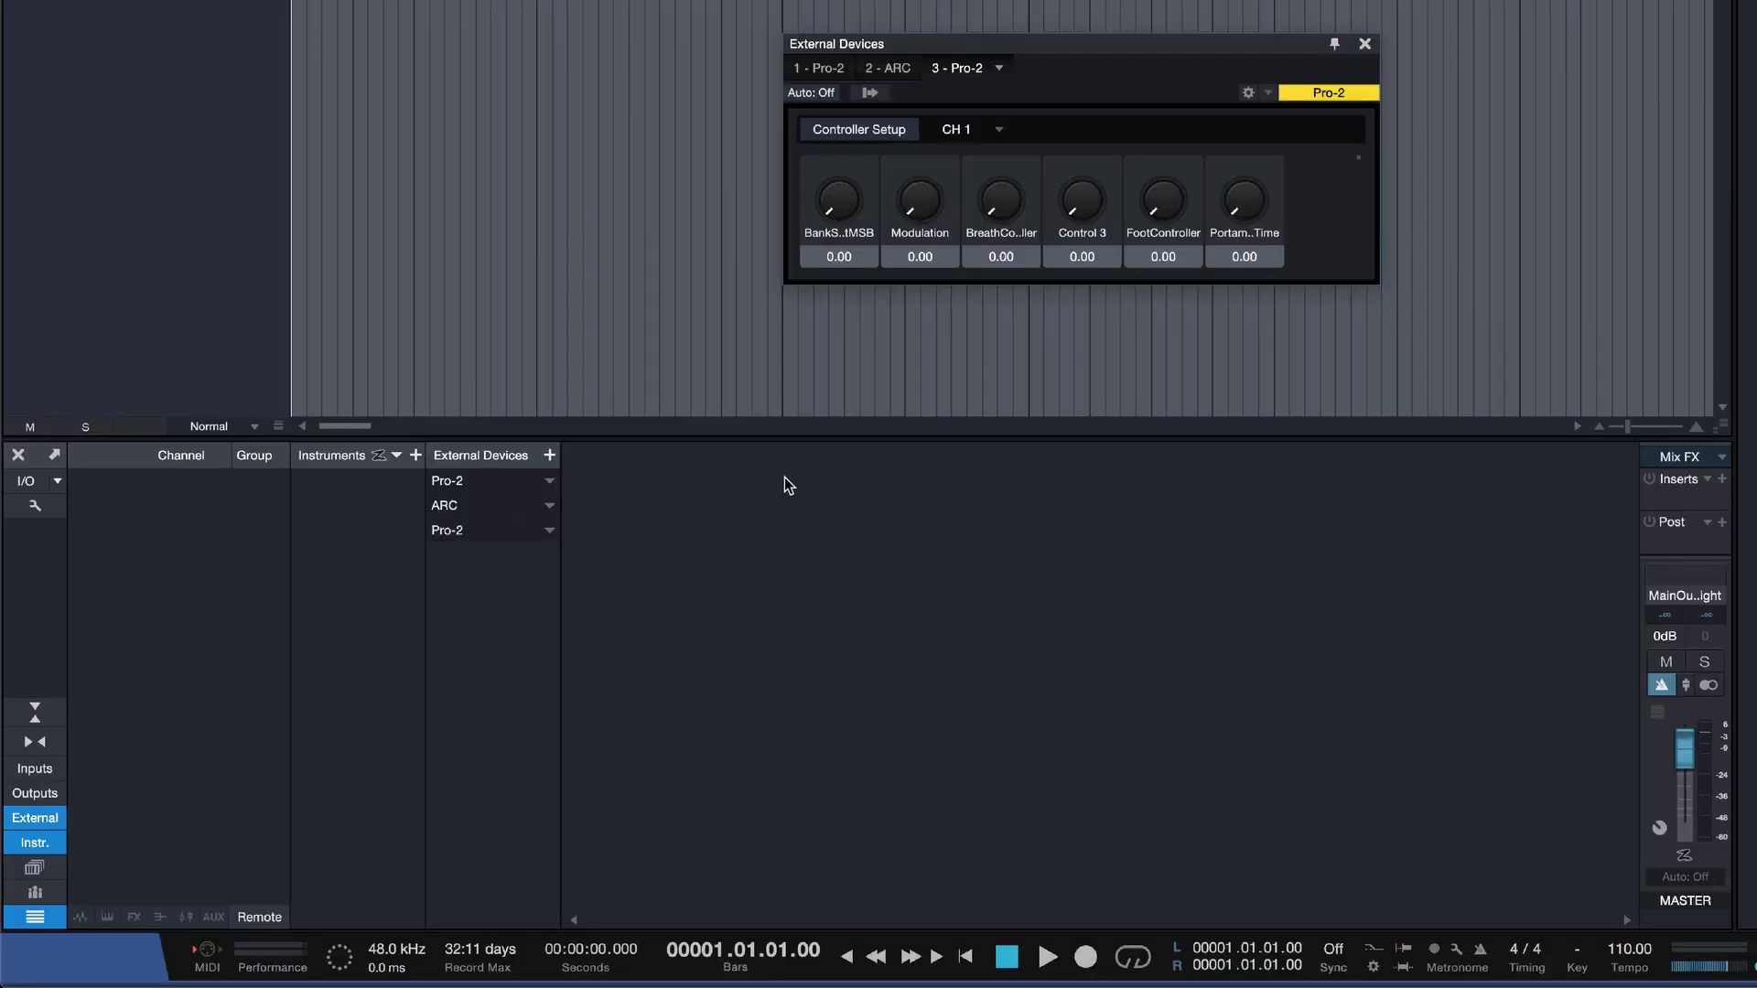
Add an aux channel for the Pro-2 device, then drag Pro-2 from External Instruments into the arrangement.
click(869, 92)
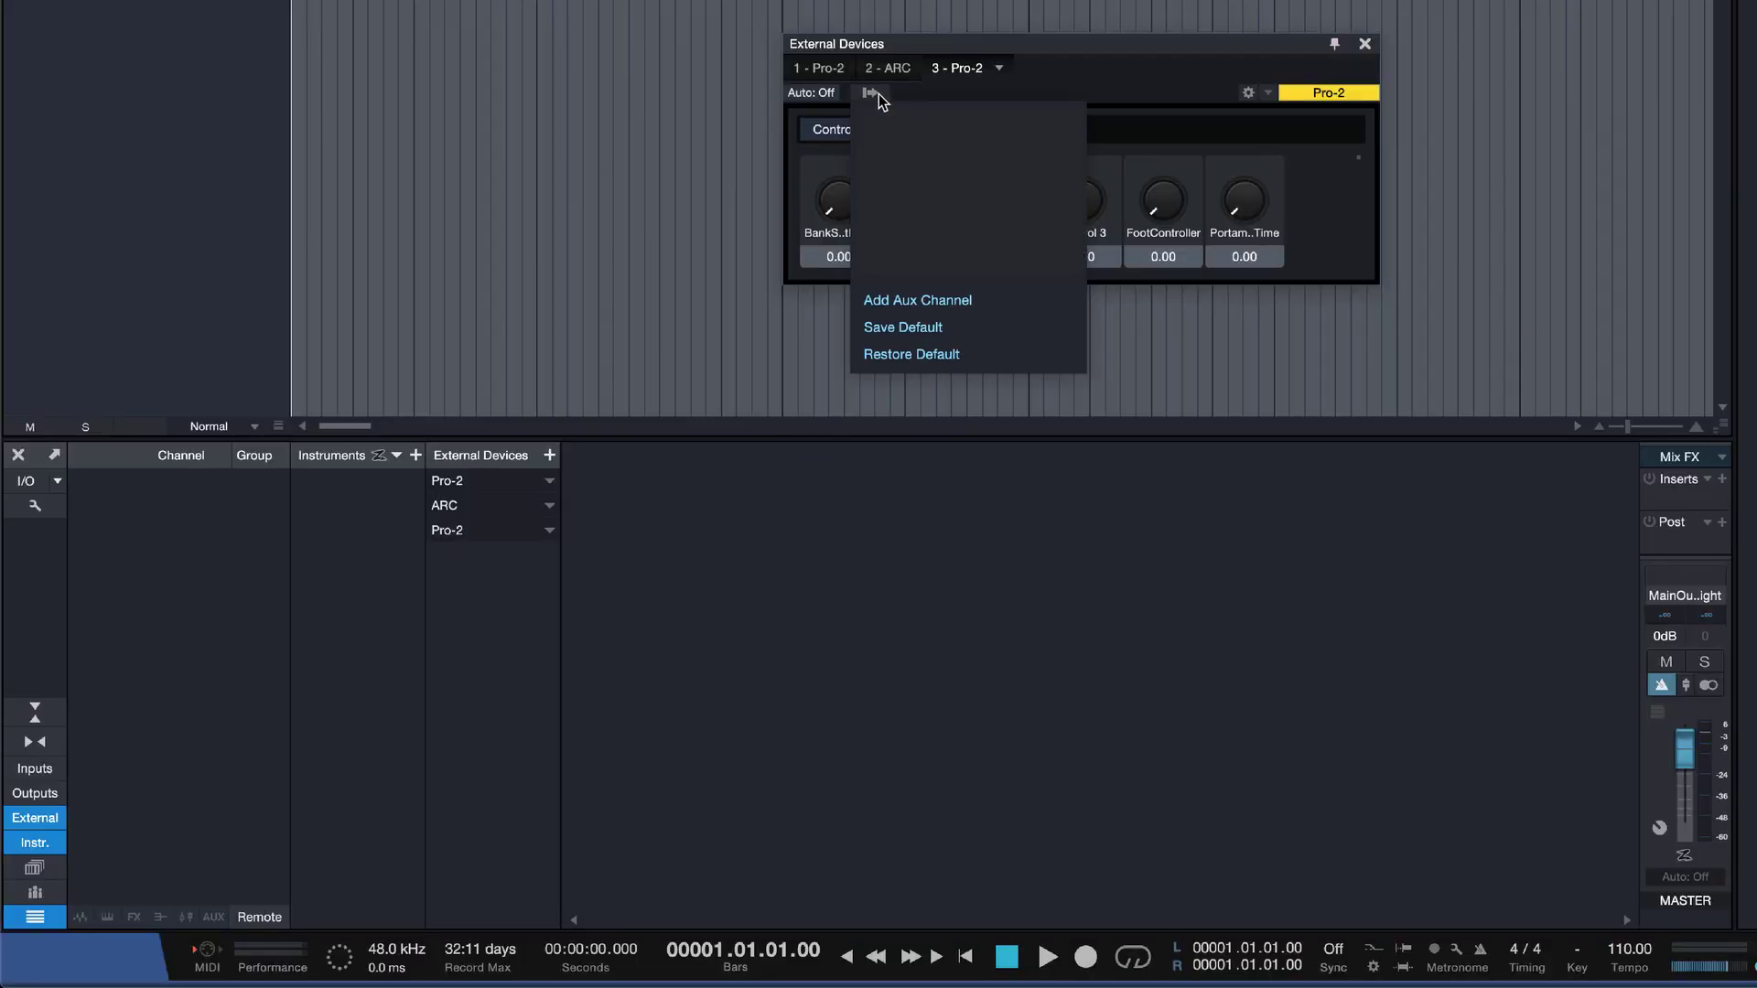
click(954, 307)
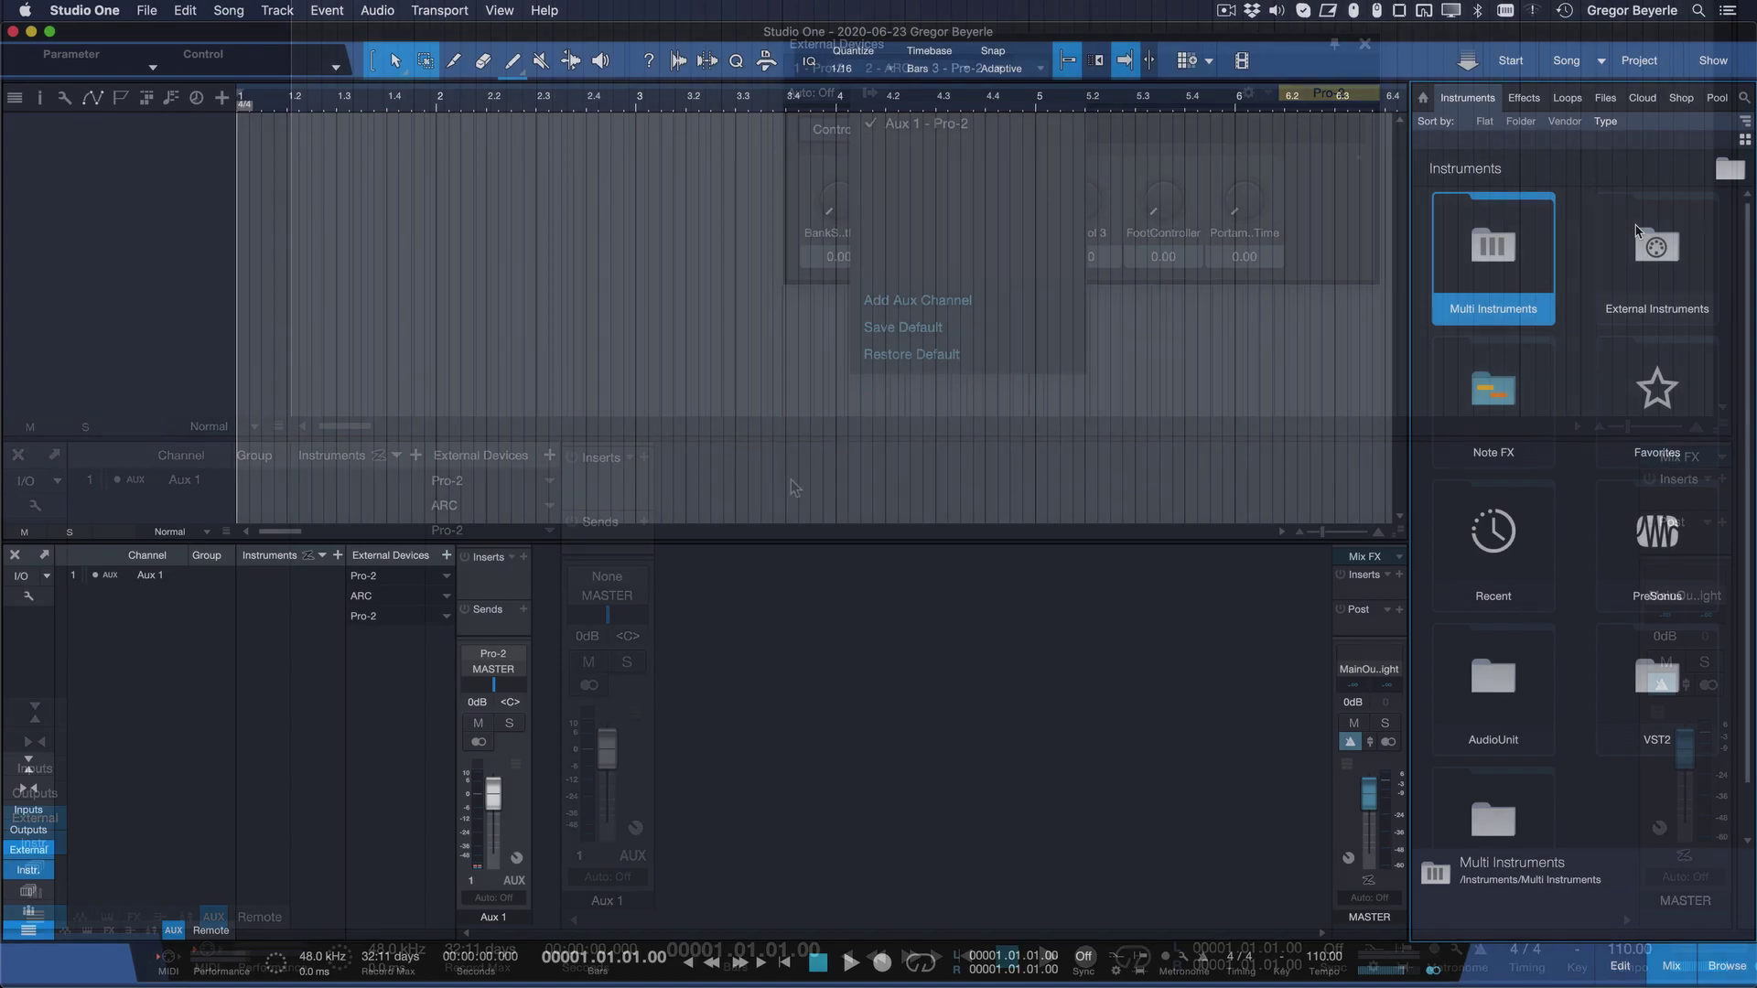
double_click(1657, 247)
drag(1497, 256, 549, 252)
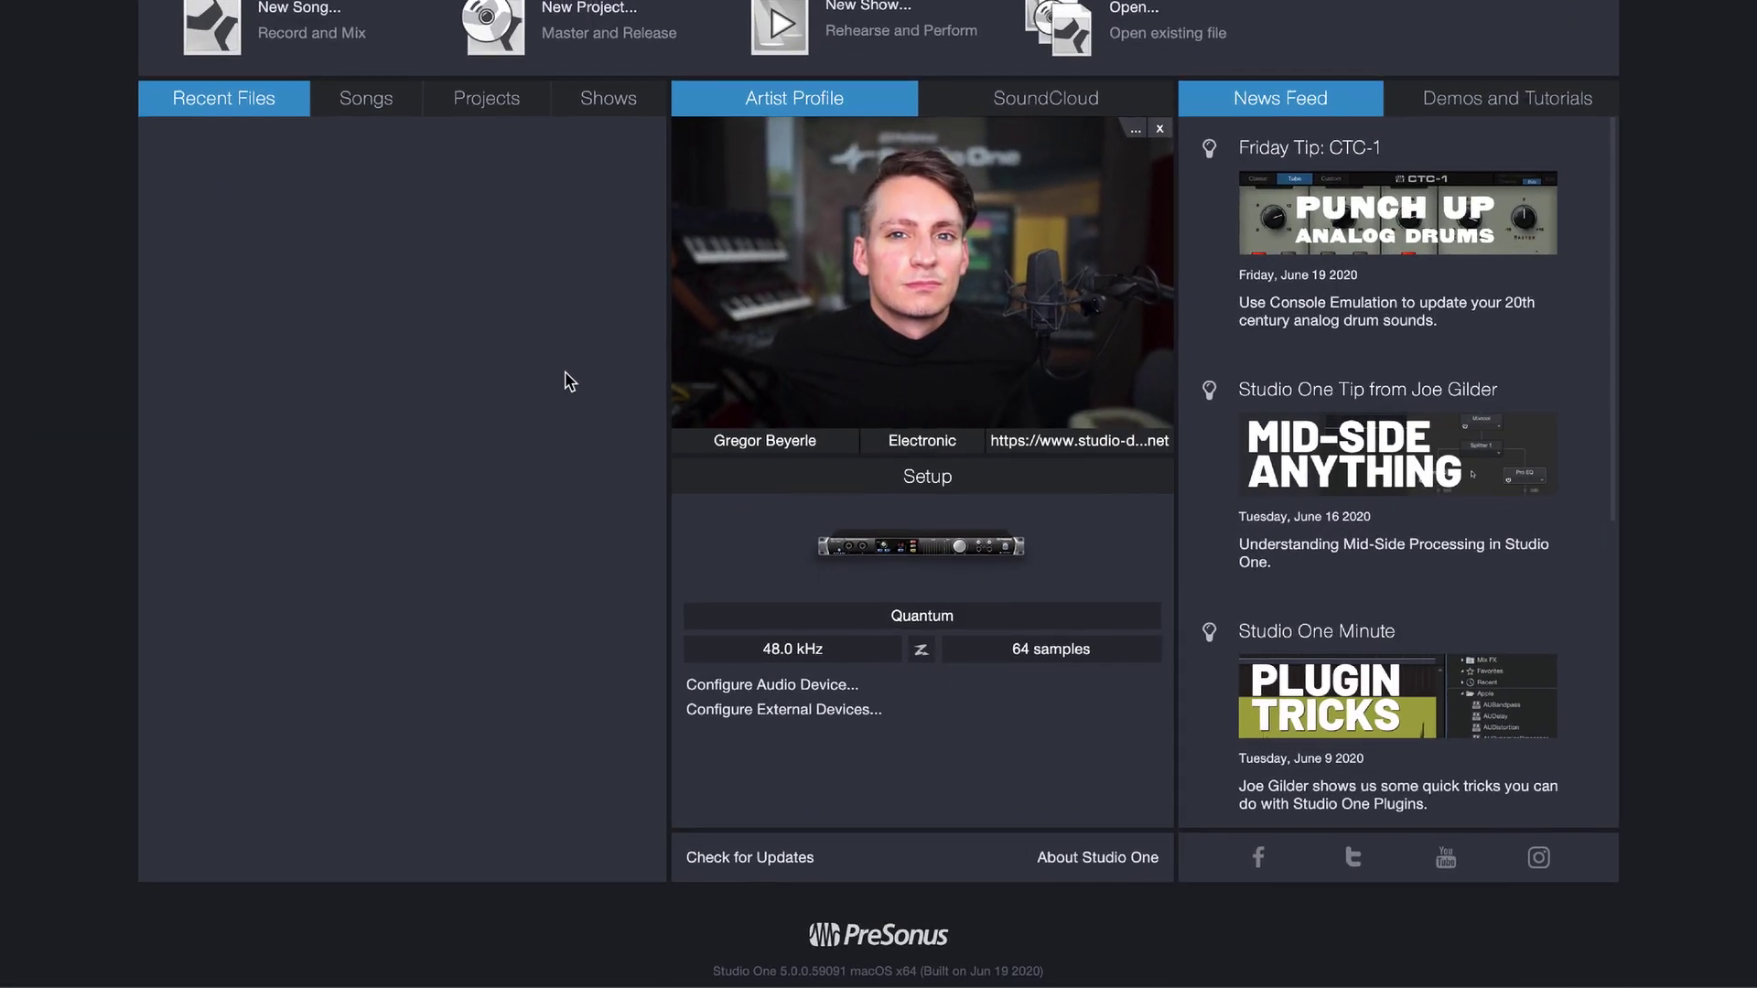
Start adding a New Instrument from the Configure External Devices settings.
click(714, 704)
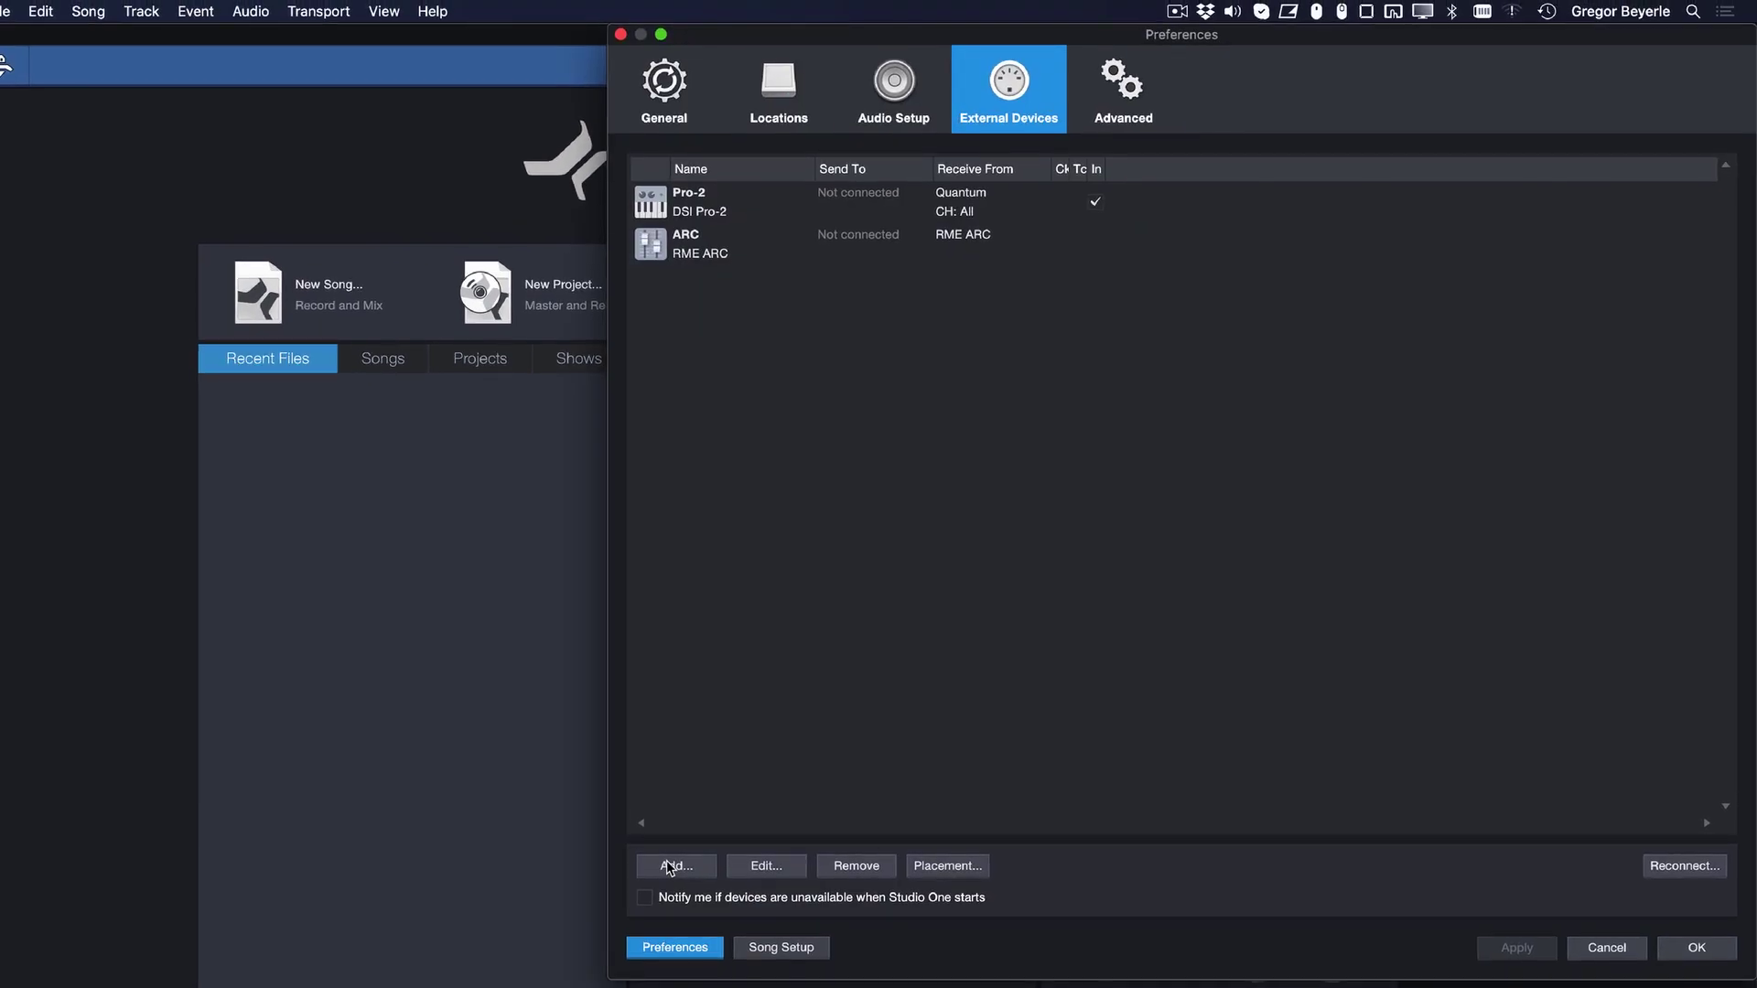
click(669, 866)
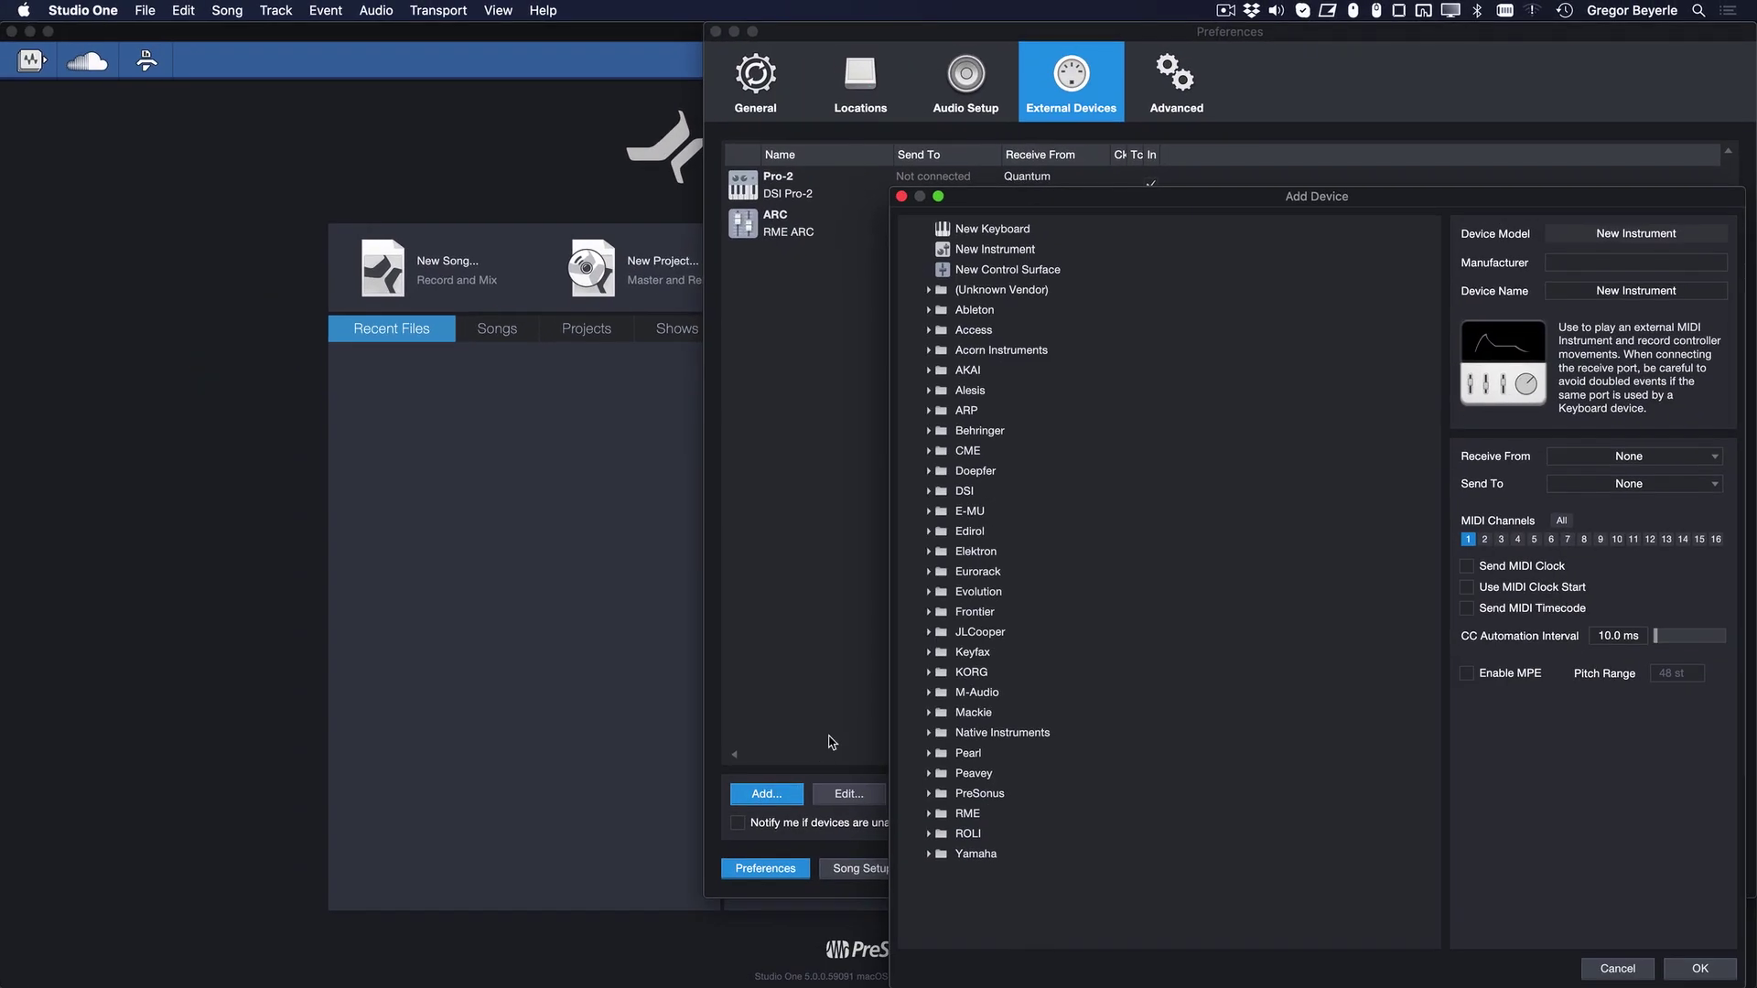
click(920, 280)
Enter manufacturer DSI and device name Pro-2, and set Send To to Quantum.
click(1636, 262)
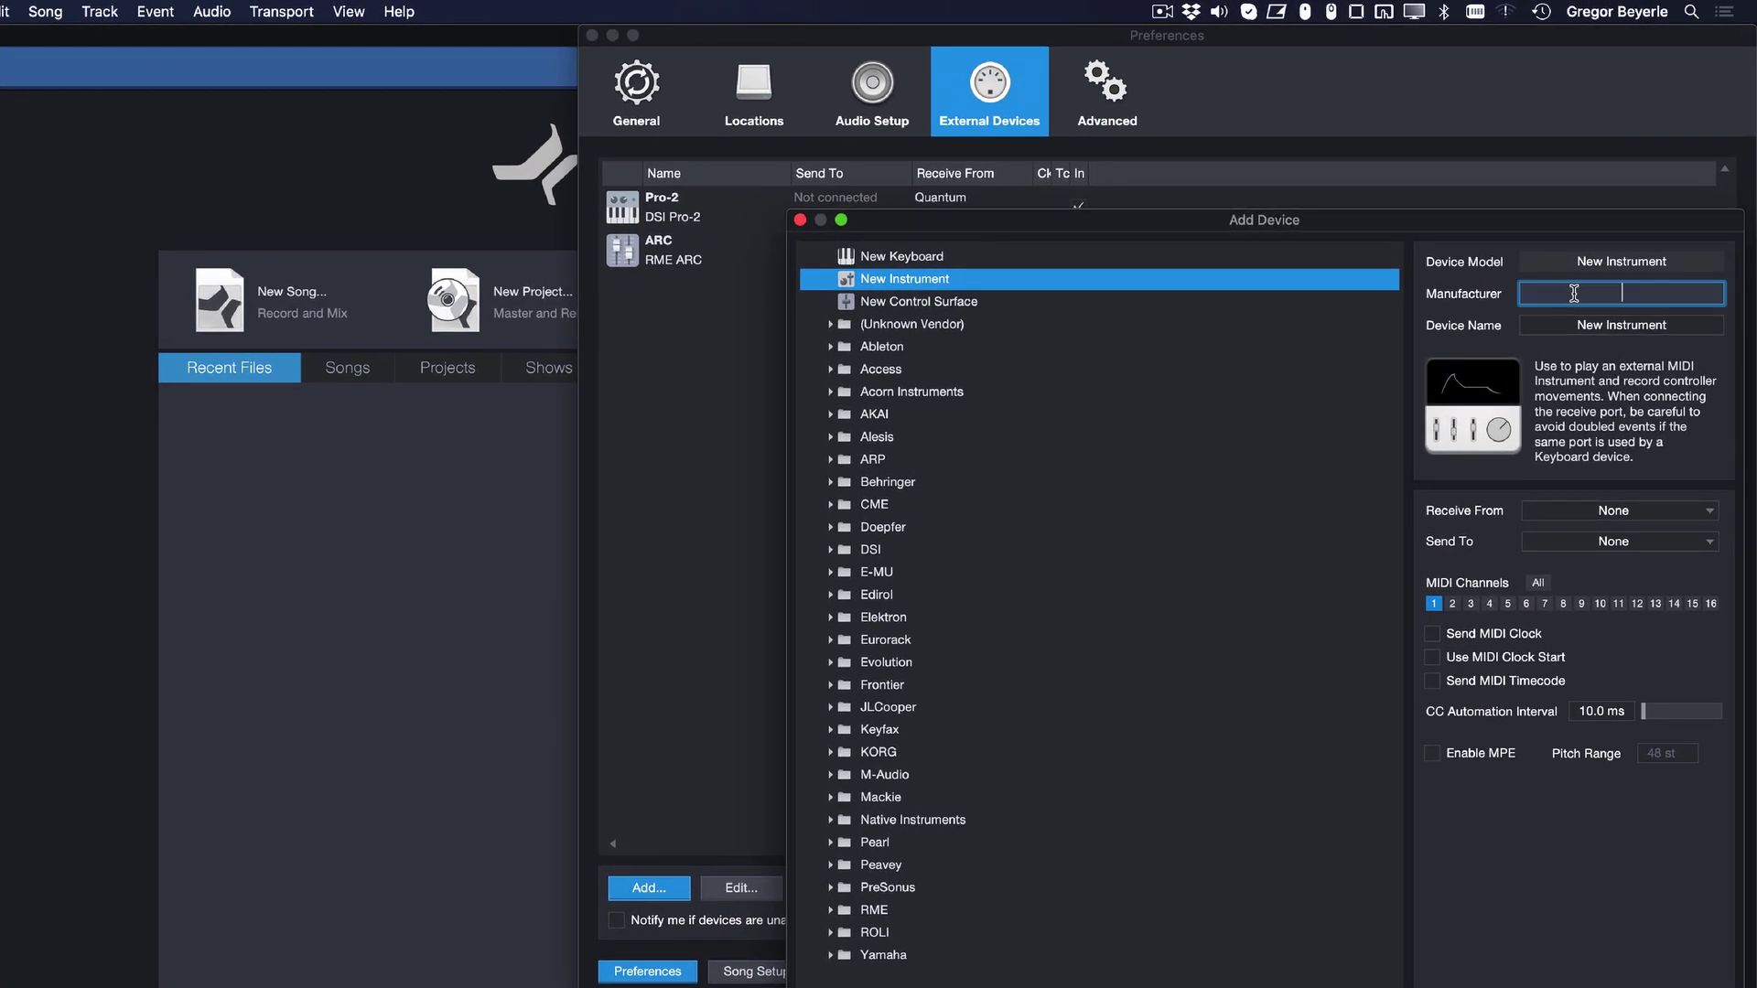
text(DSI)
key(Tab)
text(P)
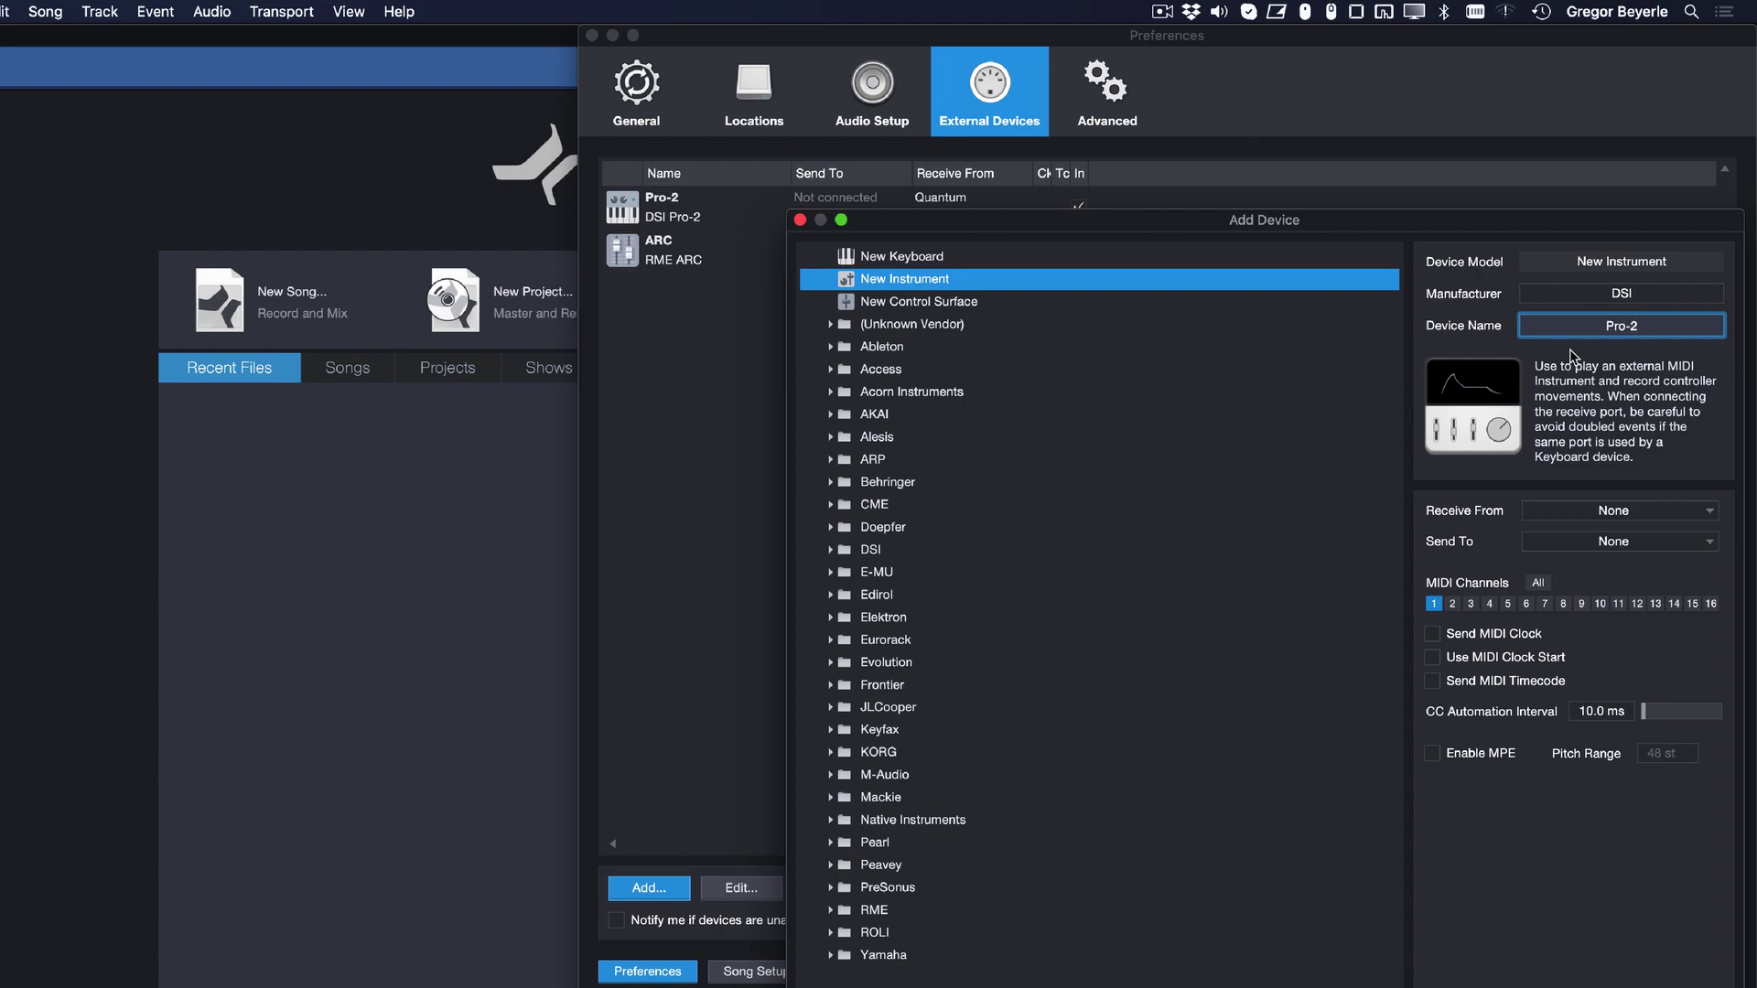
click(1547, 547)
click(1538, 644)
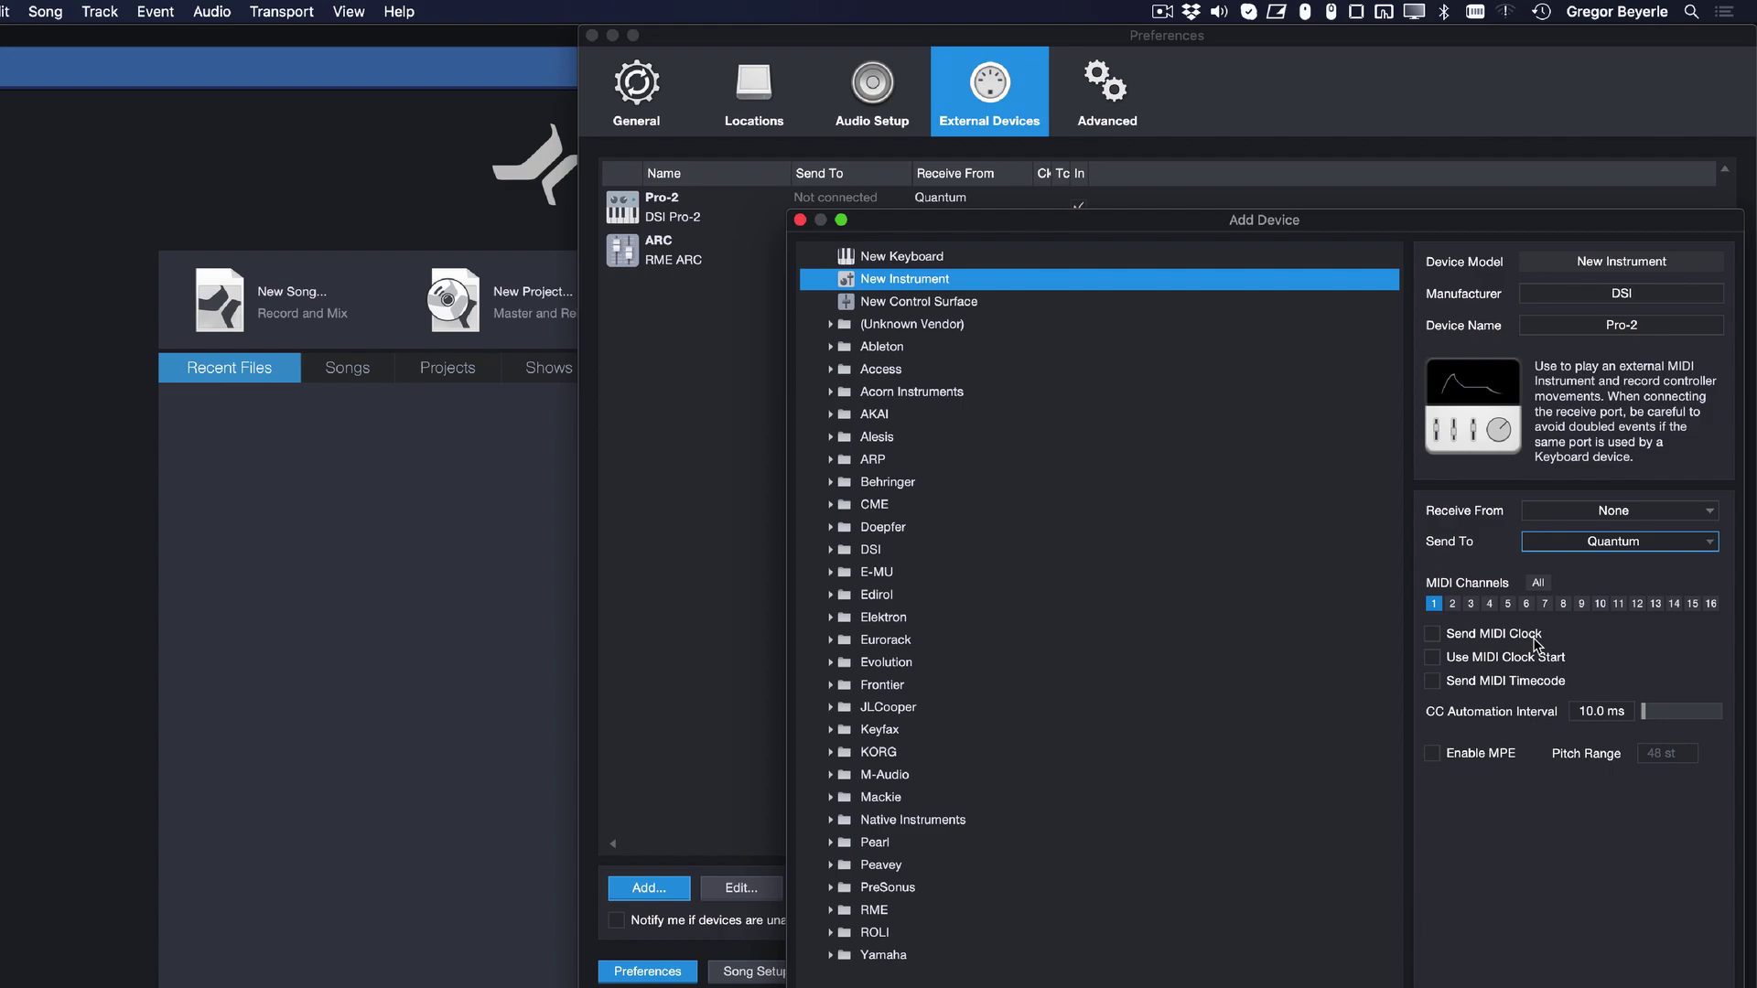
drag(1103, 224, 1441, 224)
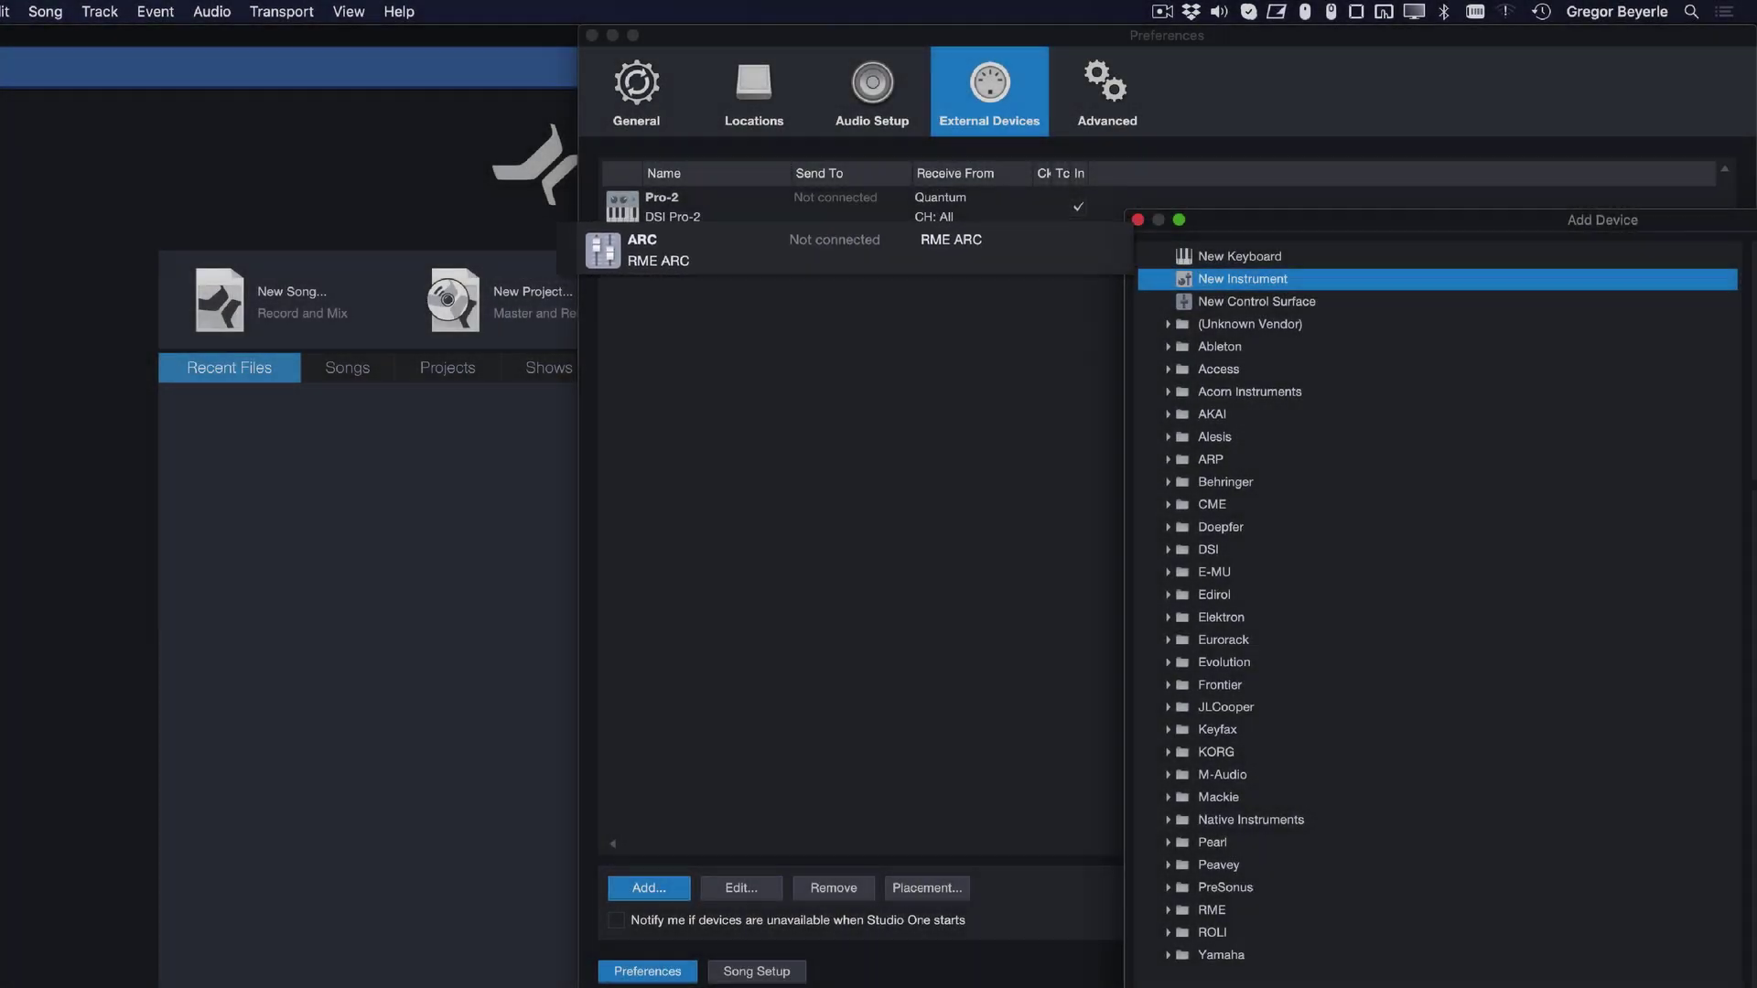
drag(1289, 224, 871, 222)
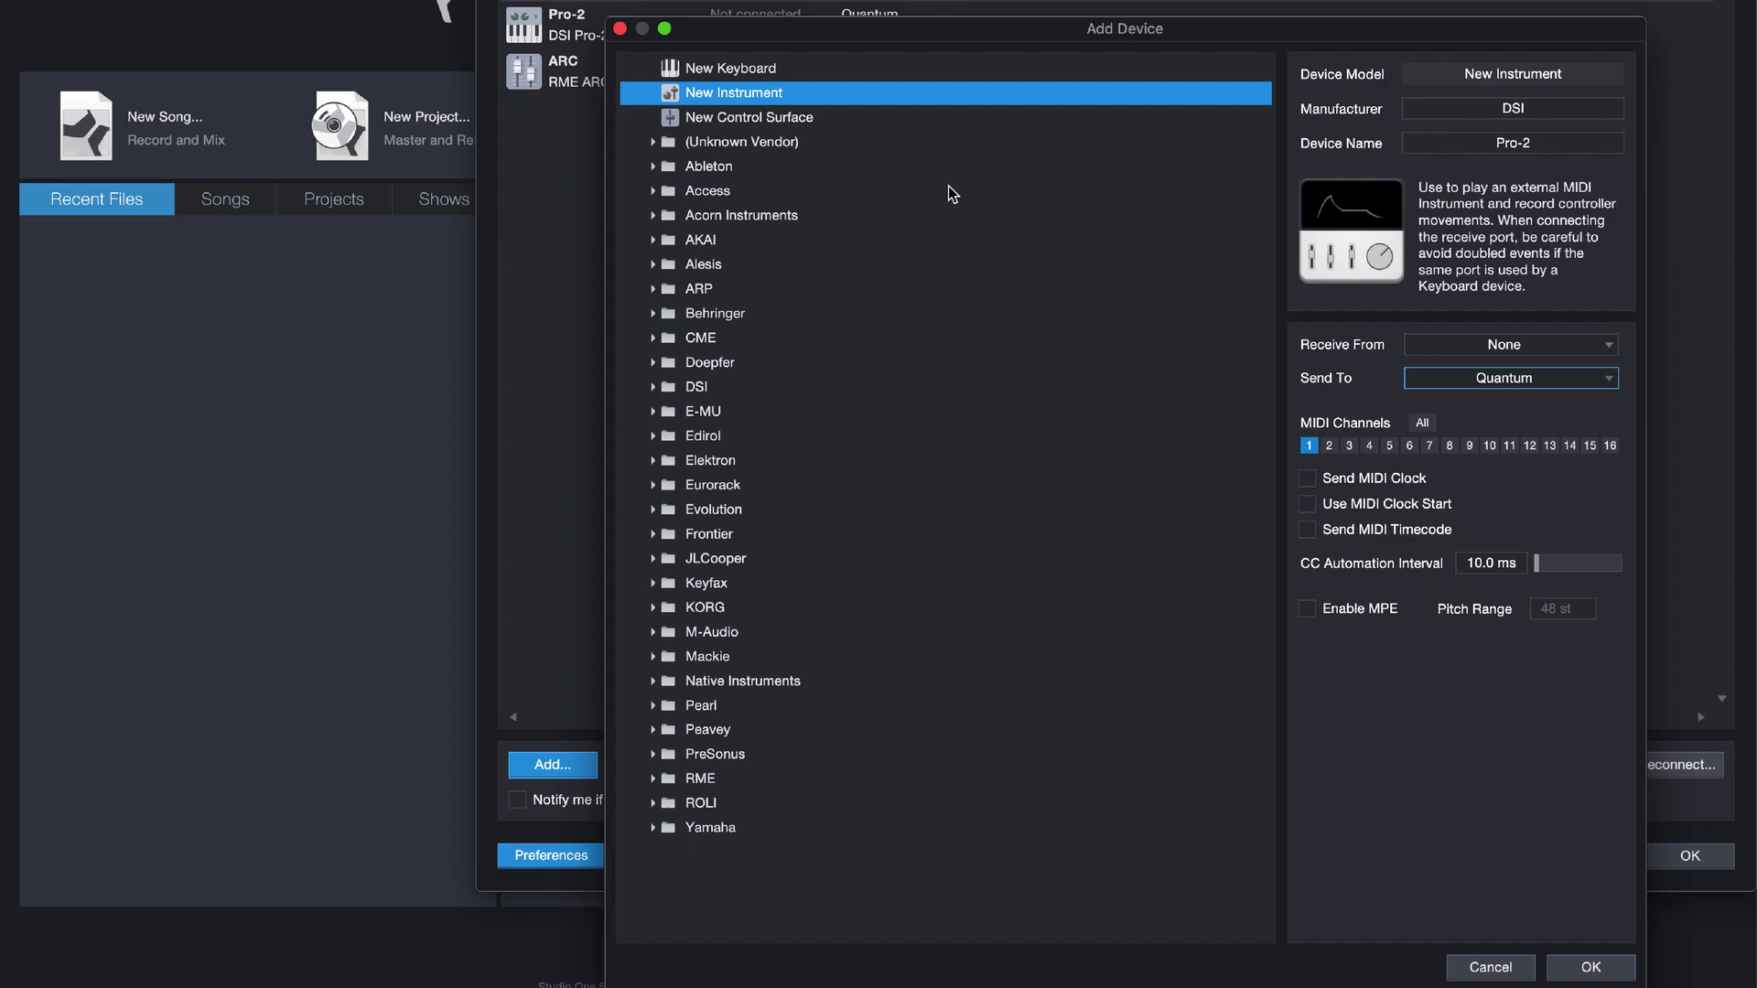
Check Send MIDI Clock, Use MIDI Clock Start and Send MIDI Timecode for the Pro-2.
click(1306, 478)
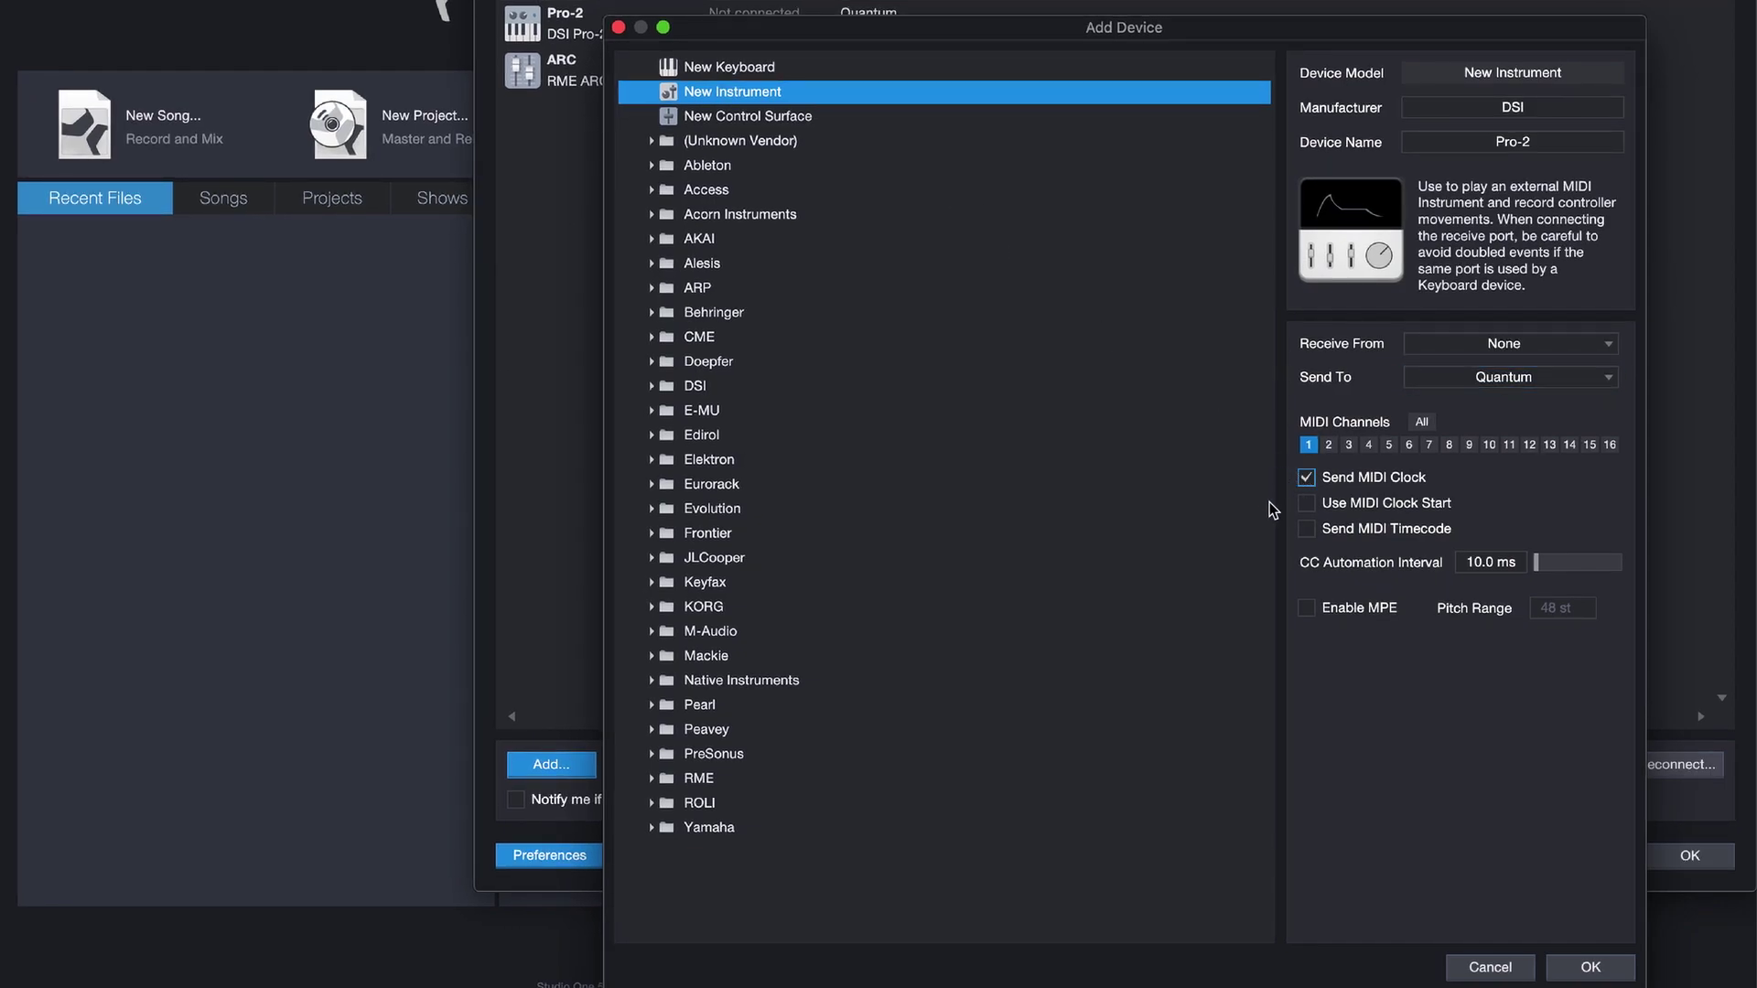
click(1306, 503)
click(1304, 531)
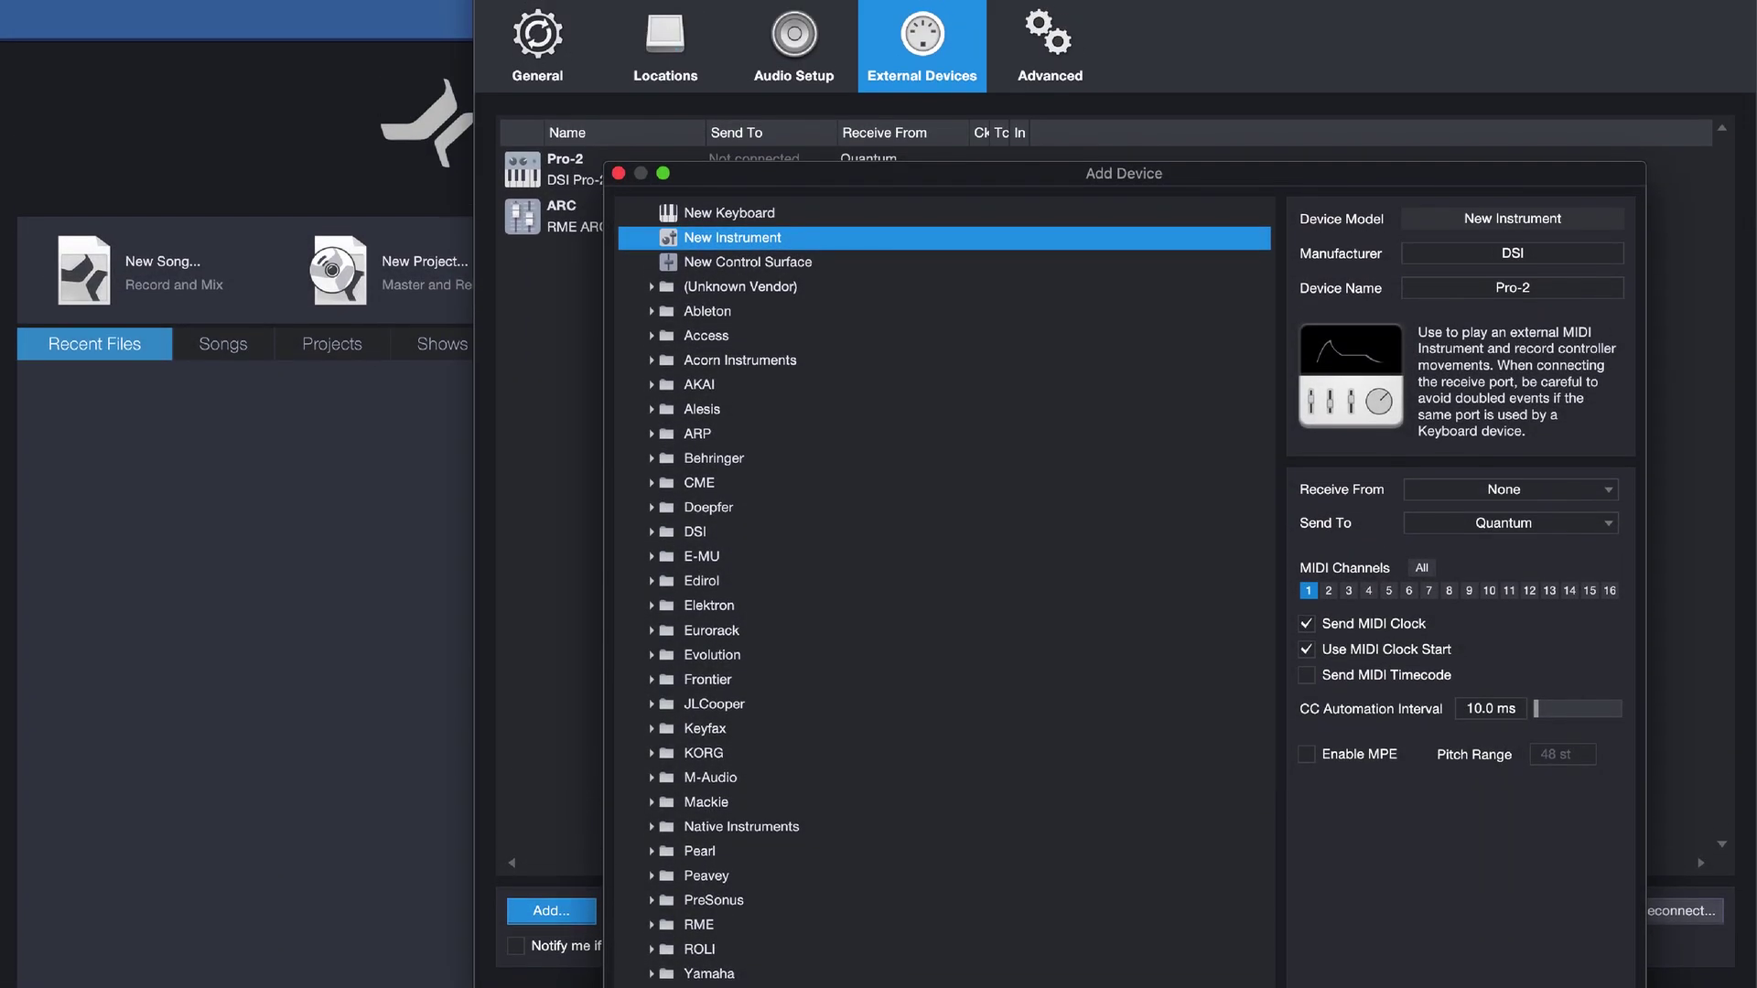
Add the Pro-2 device and go to Advanced > Synchronization in the preferences.
click(1590, 966)
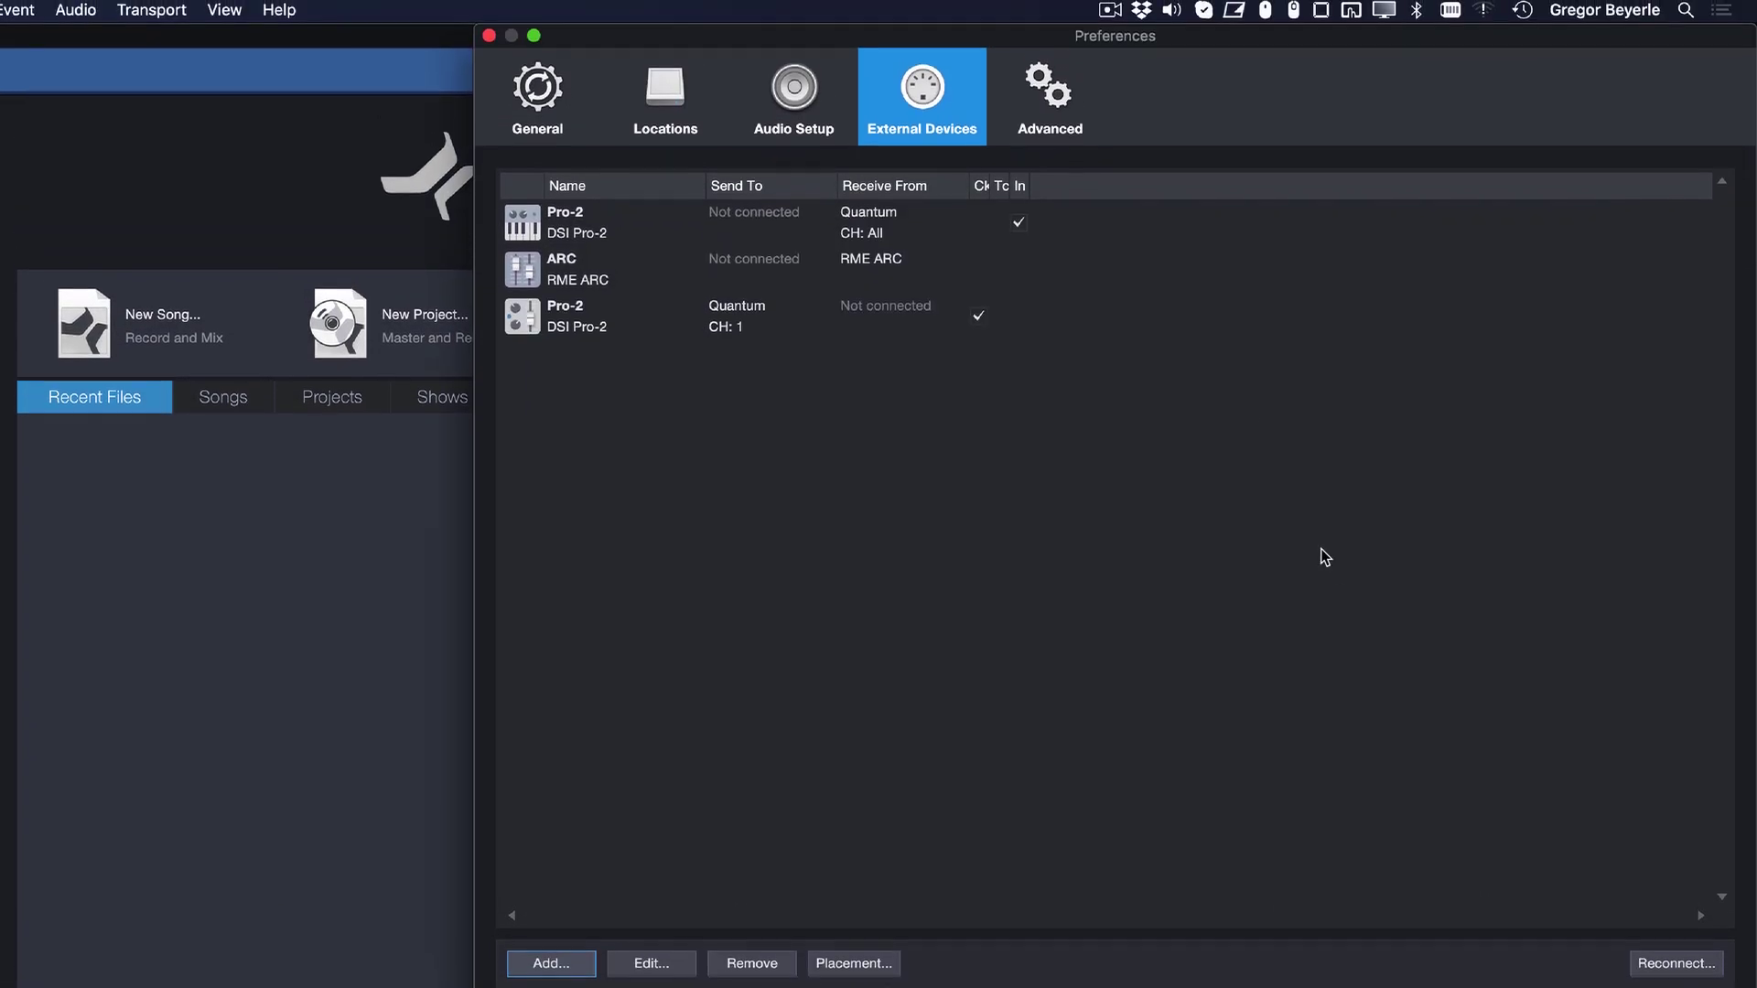
click(1071, 0)
click(941, 183)
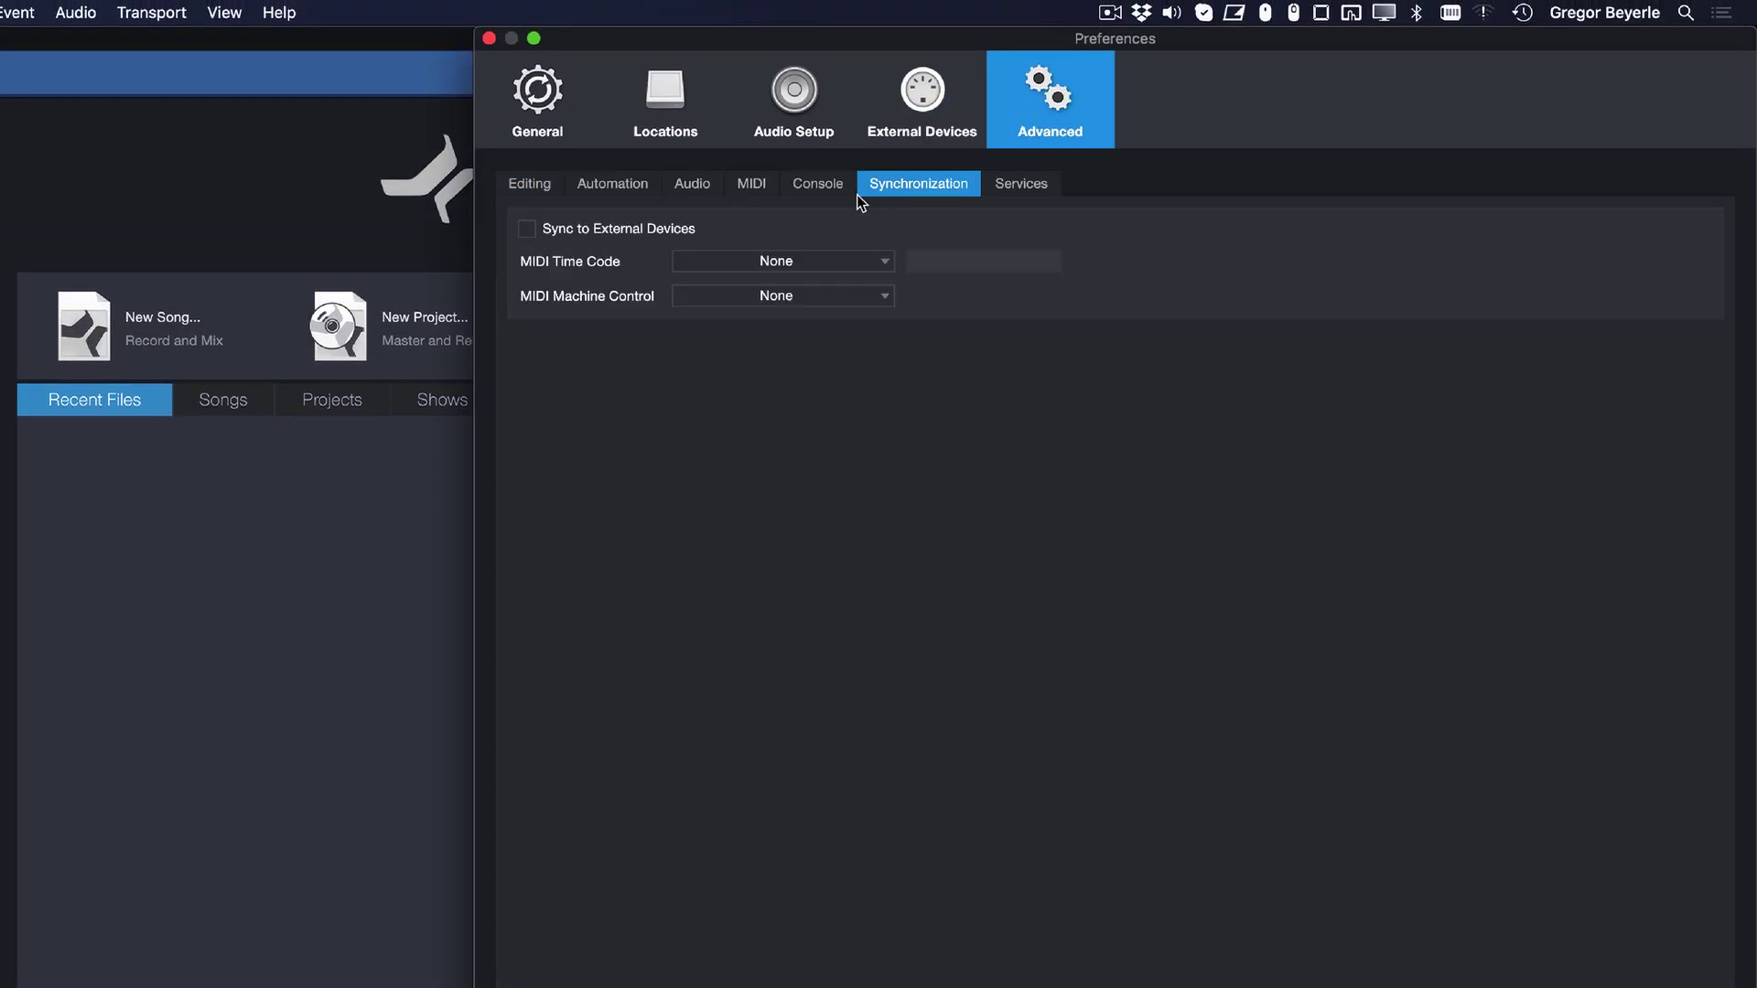
click(638, 232)
click(753, 264)
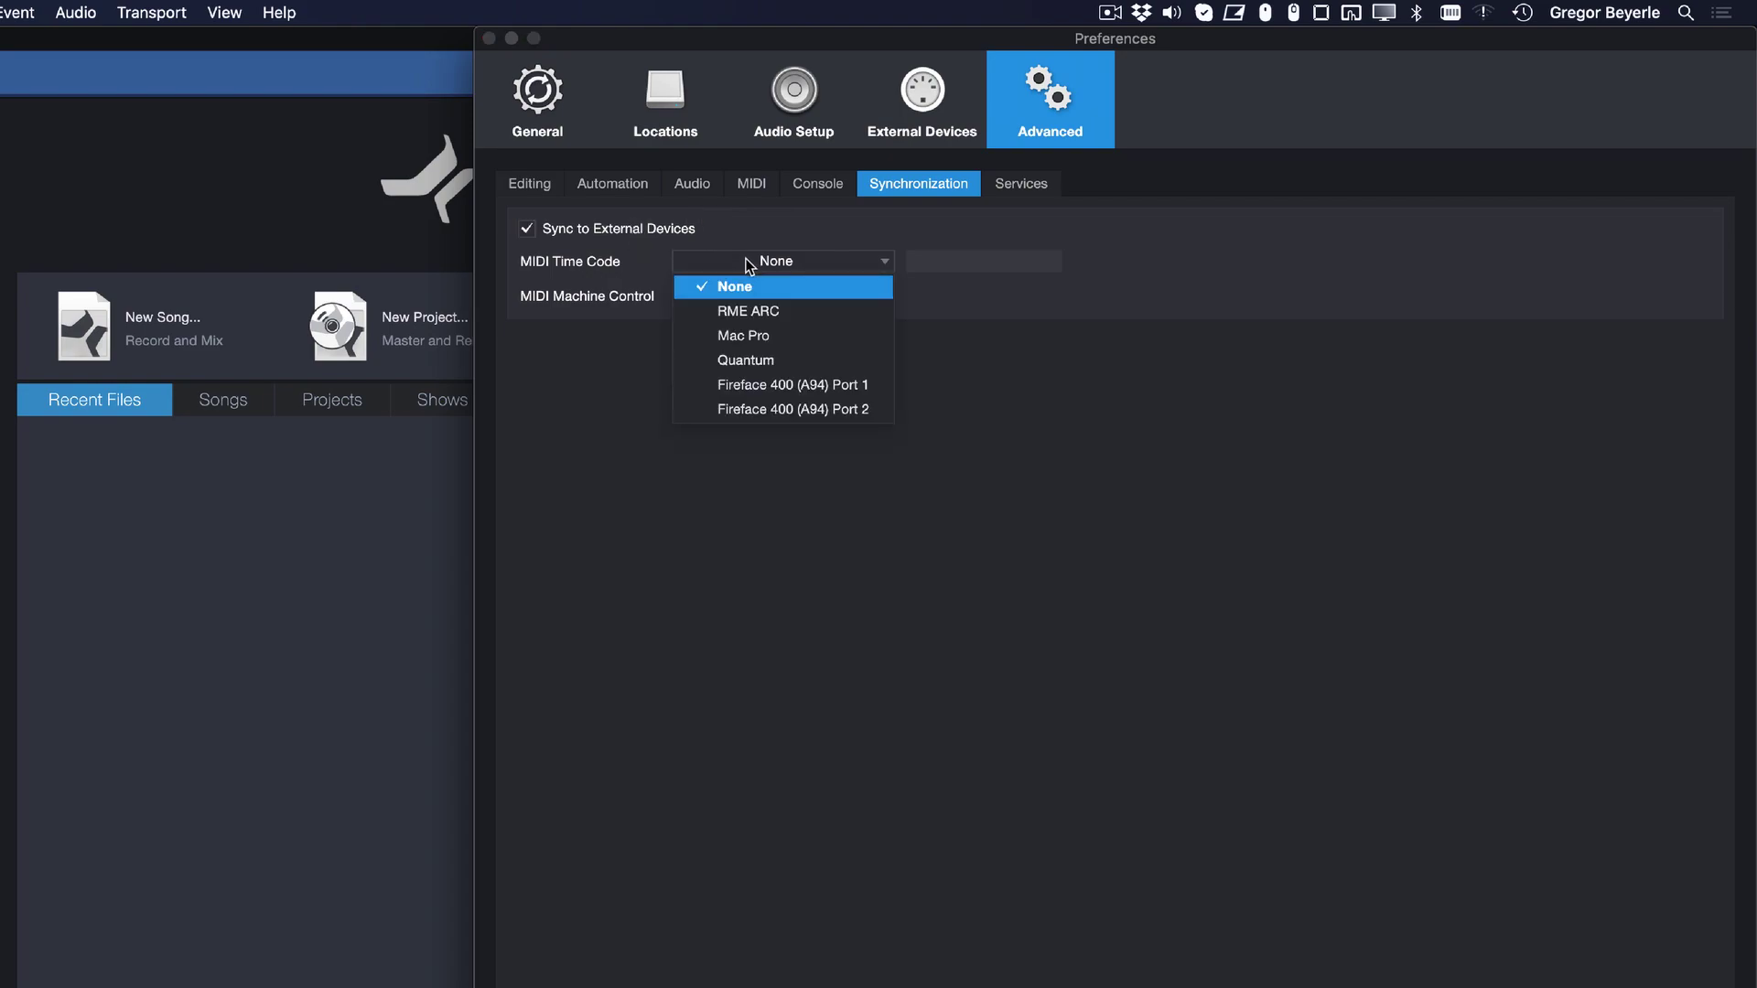
click(753, 265)
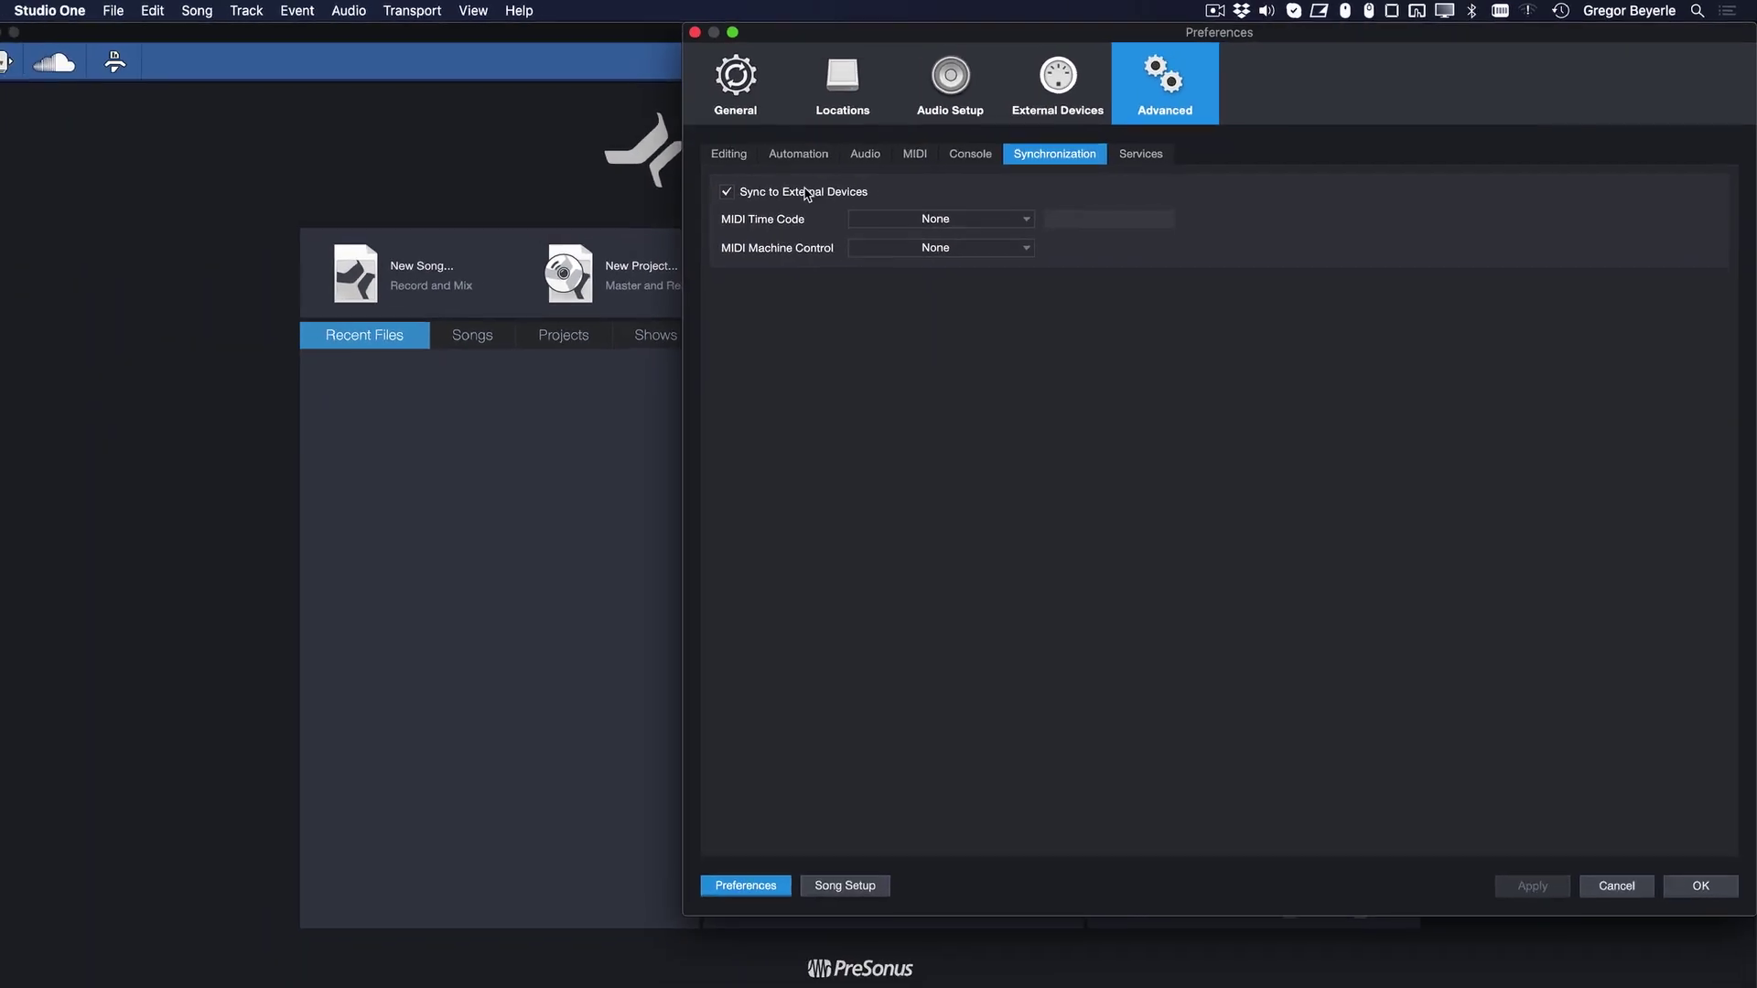
click(806, 194)
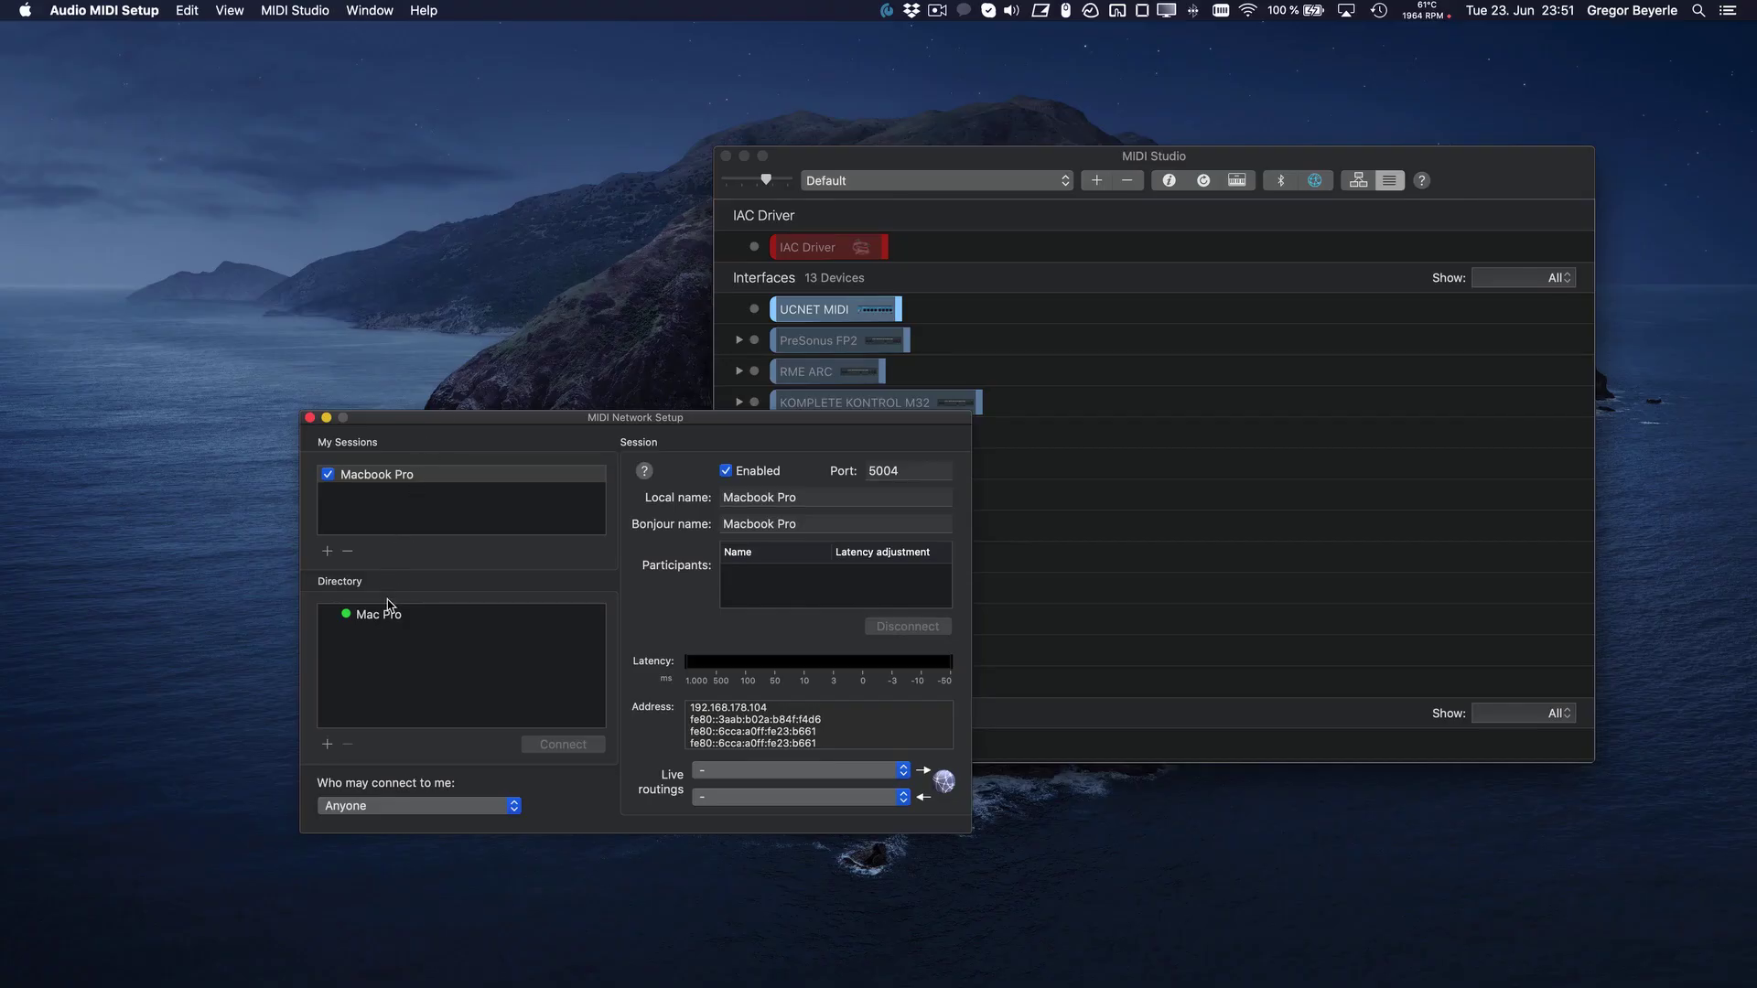
Connect the Mac Pro, enable Sync to External Devices with MIDI Time Code from Macbook Pro, and apply.
click(403, 613)
click(546, 745)
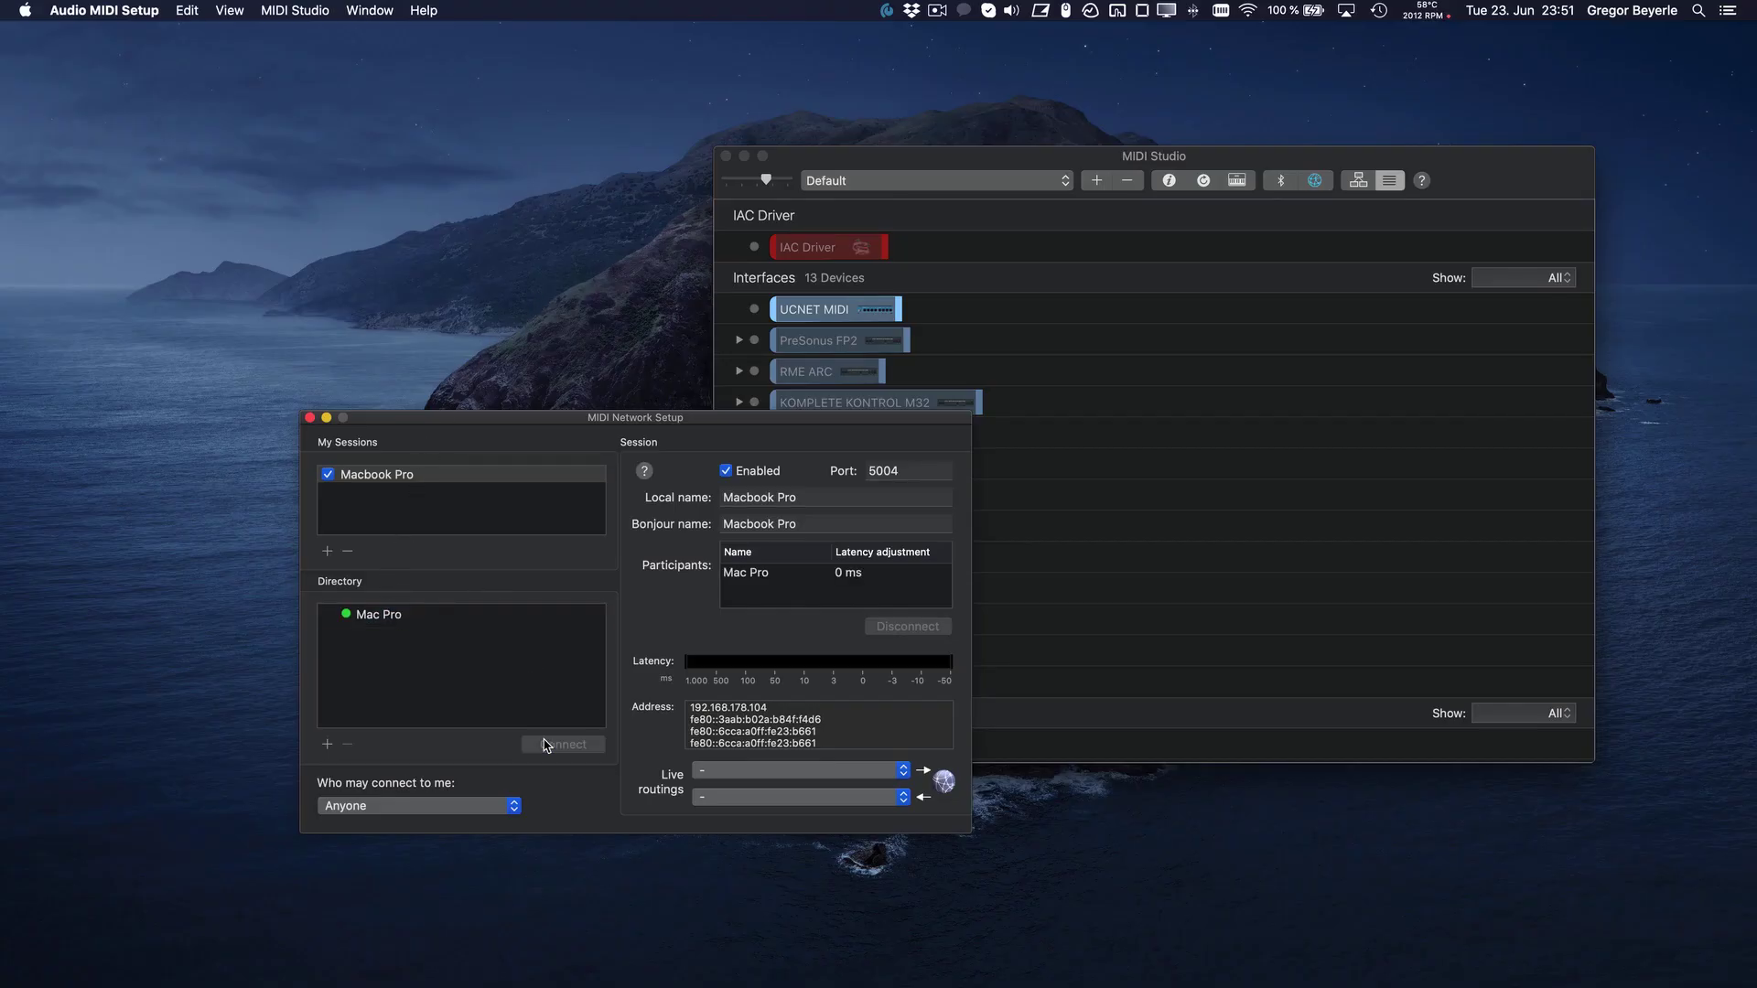
click(745, 583)
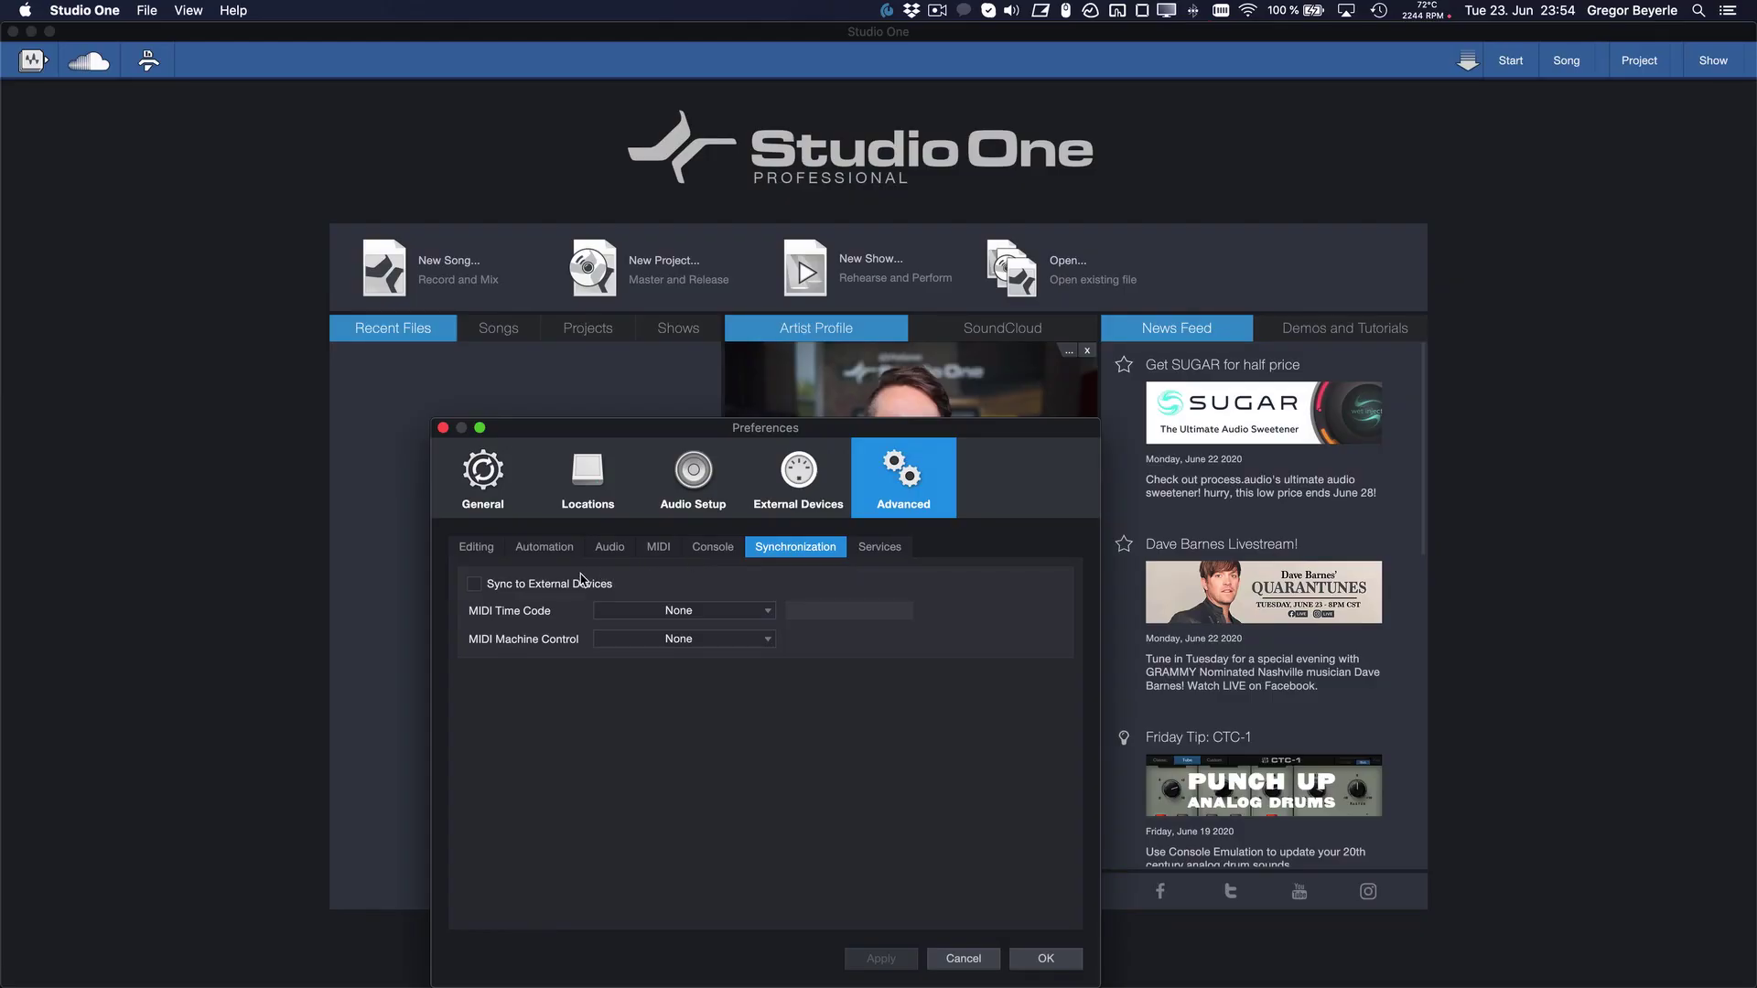
click(563, 584)
click(631, 610)
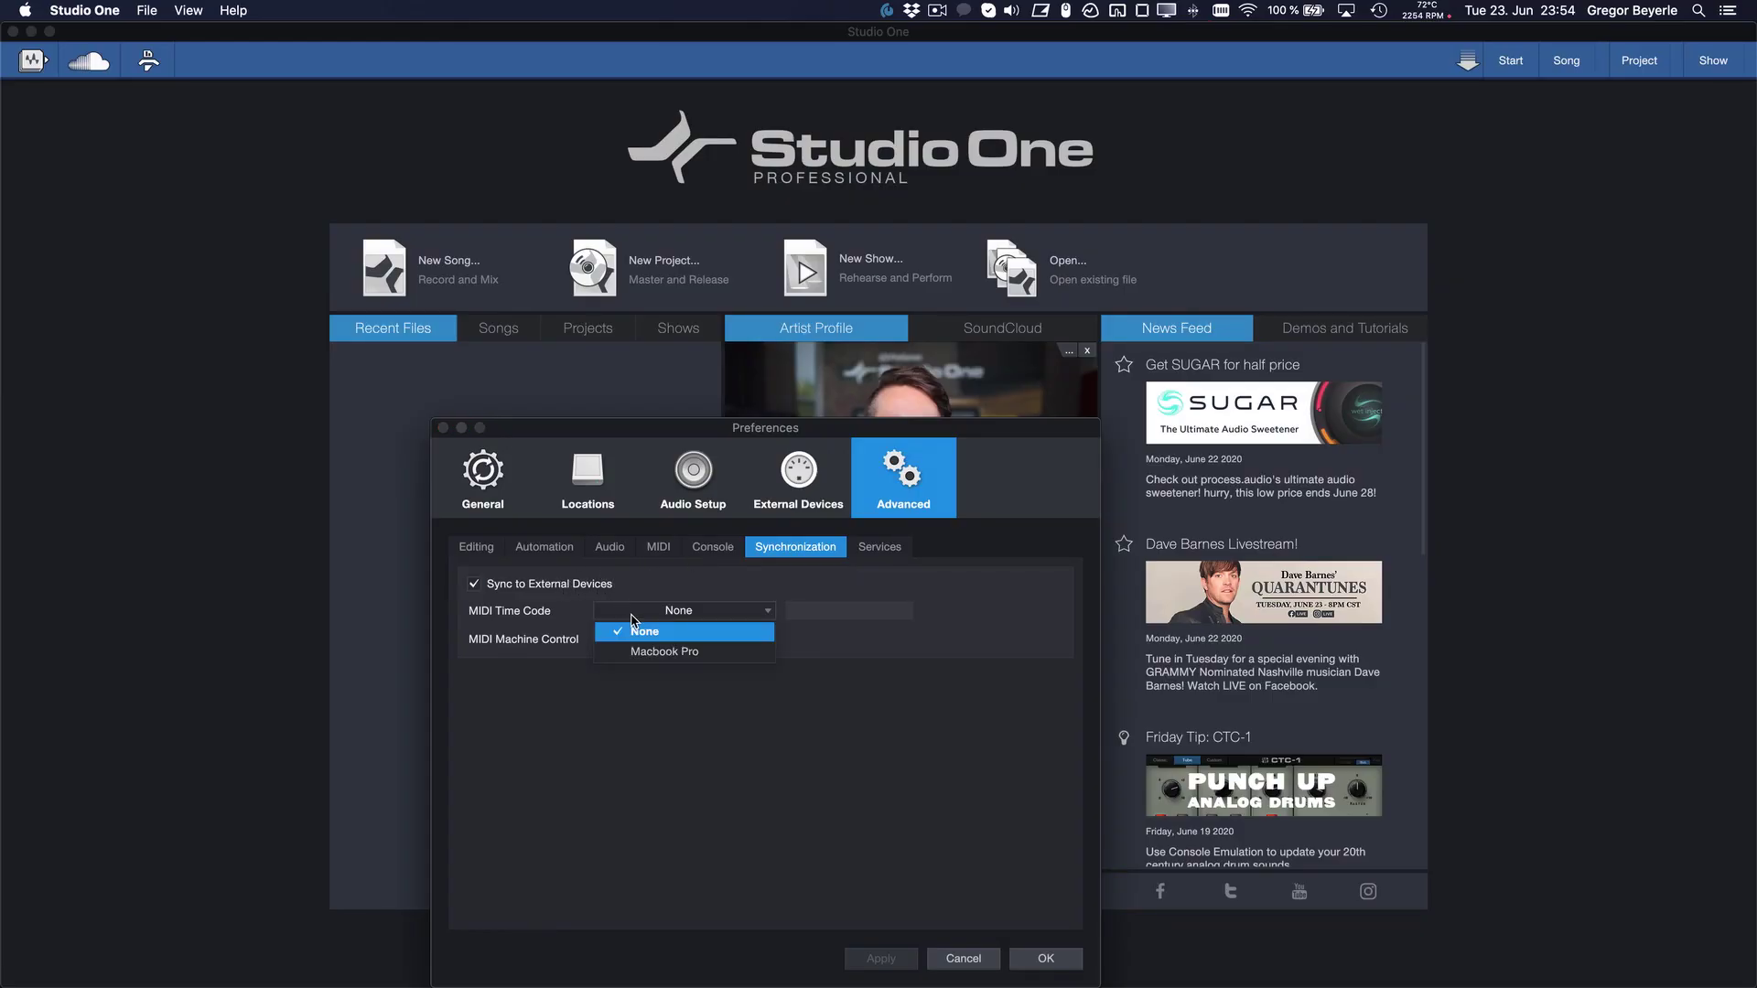
click(641, 651)
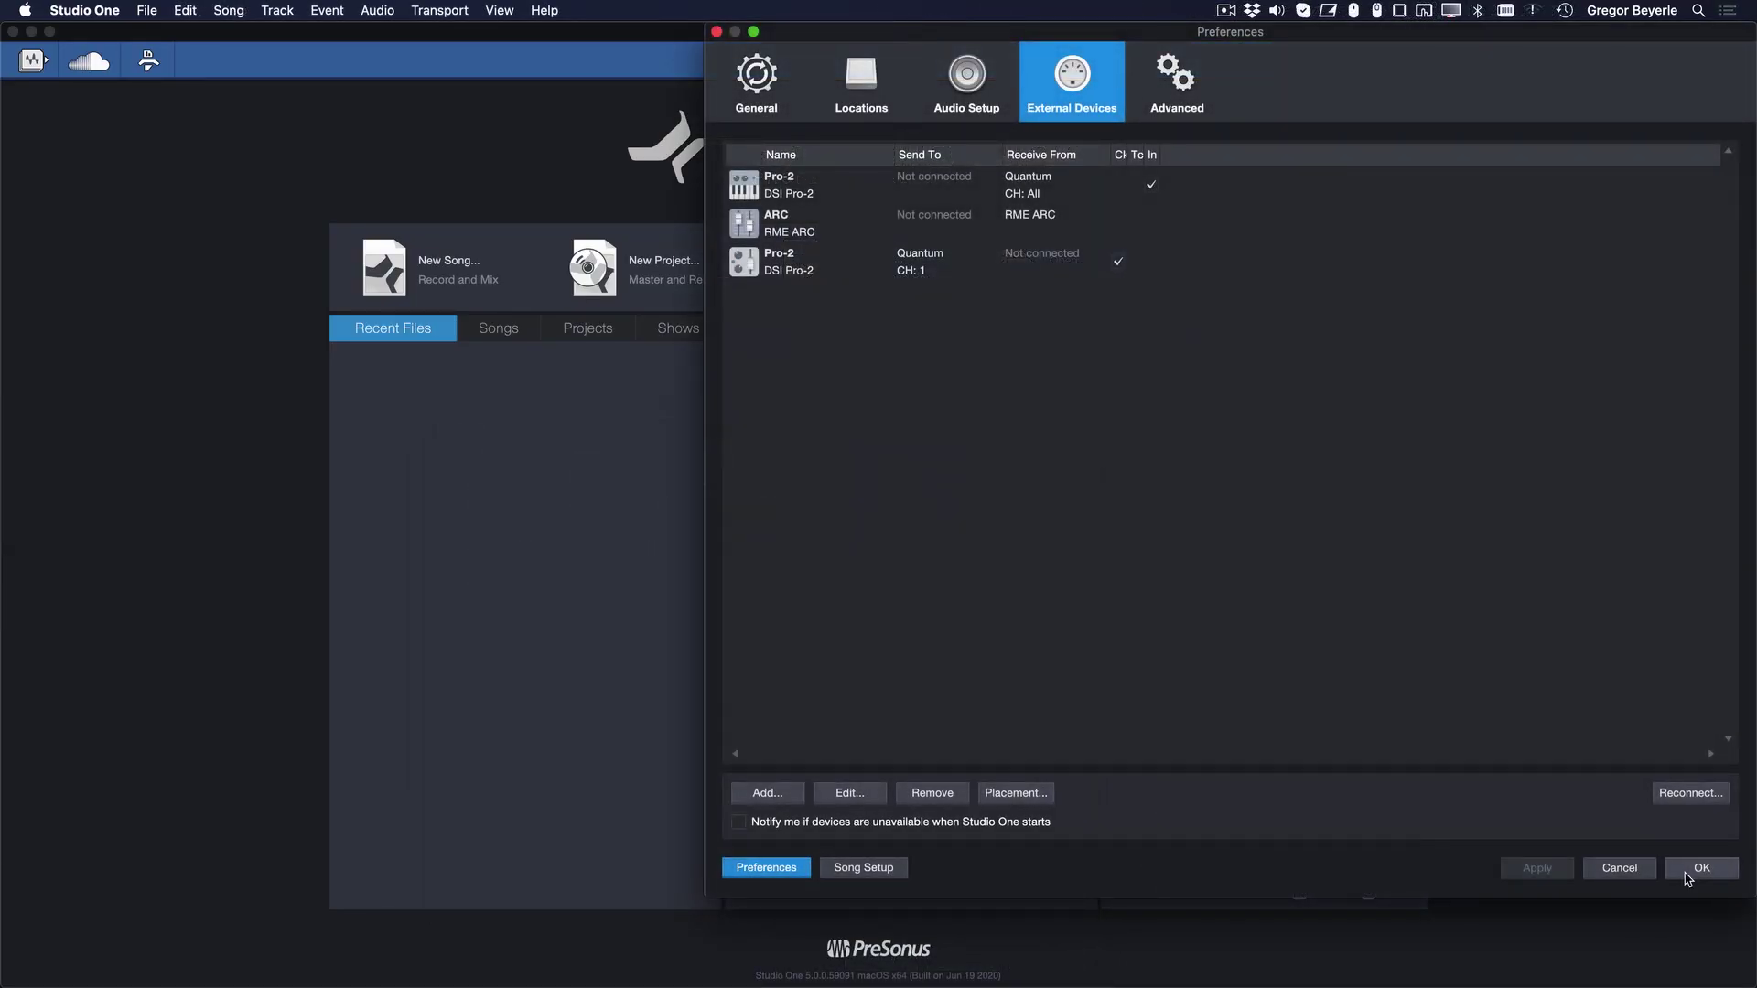
click(1689, 878)
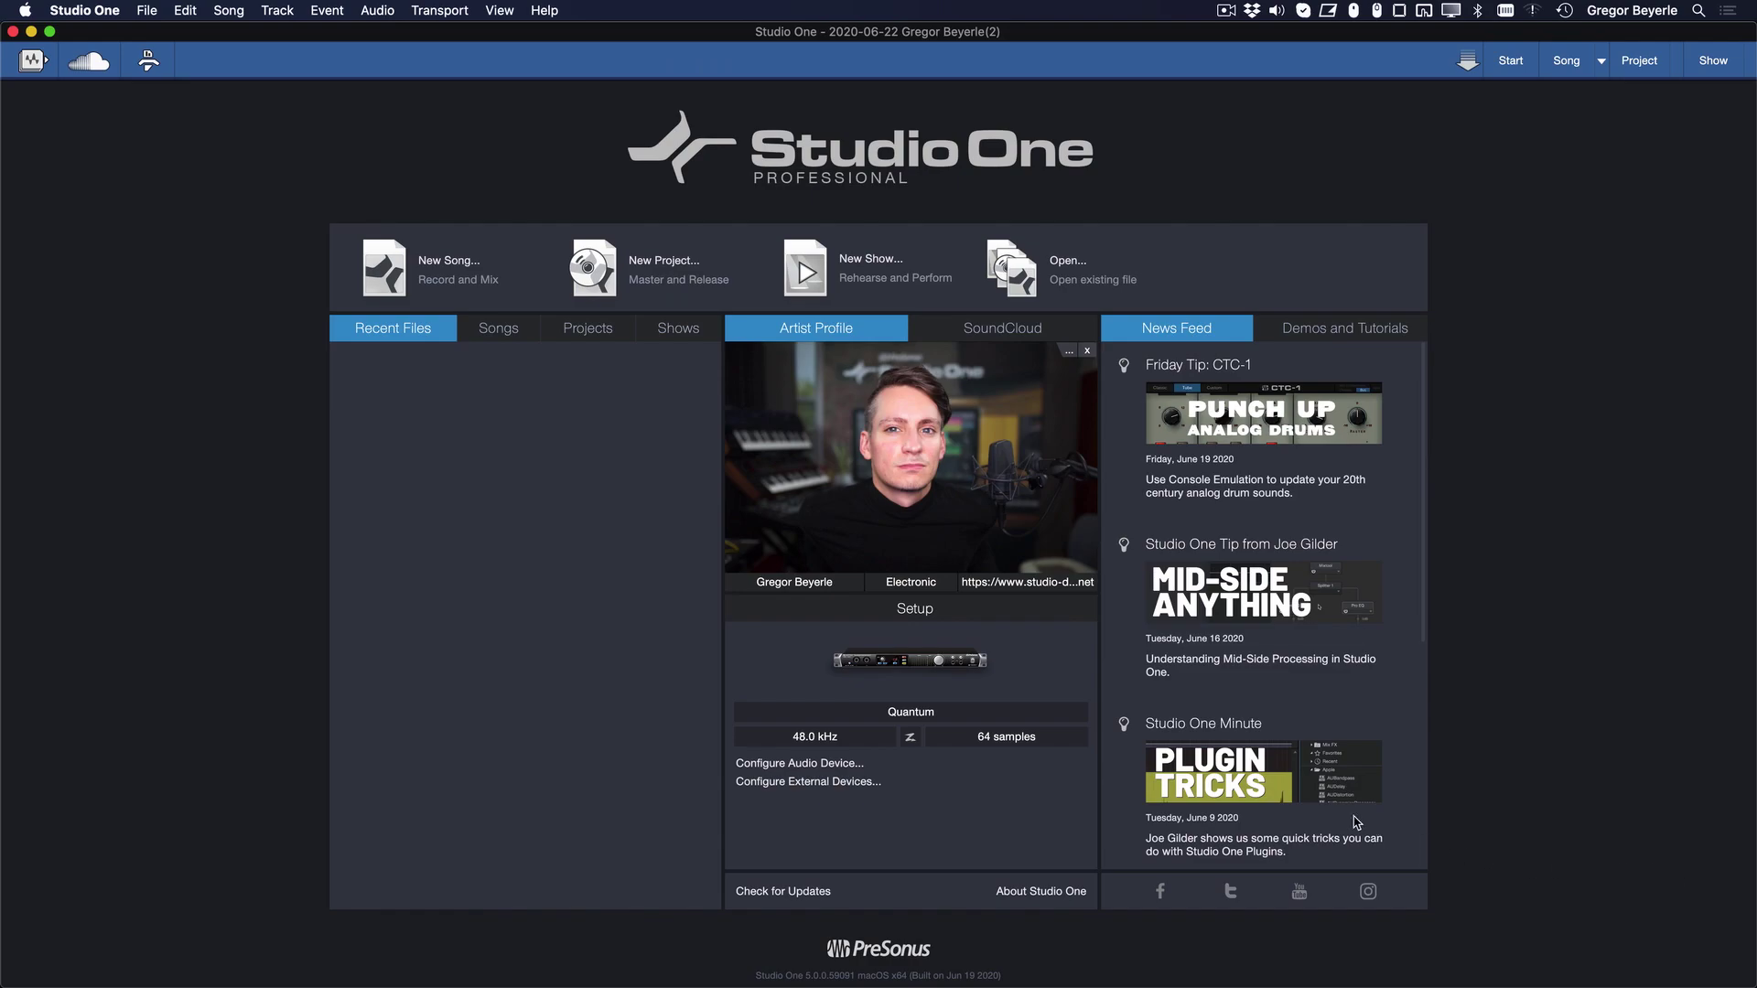
Open the empty song and show the Console with F3, listing its External devices.
click(1569, 61)
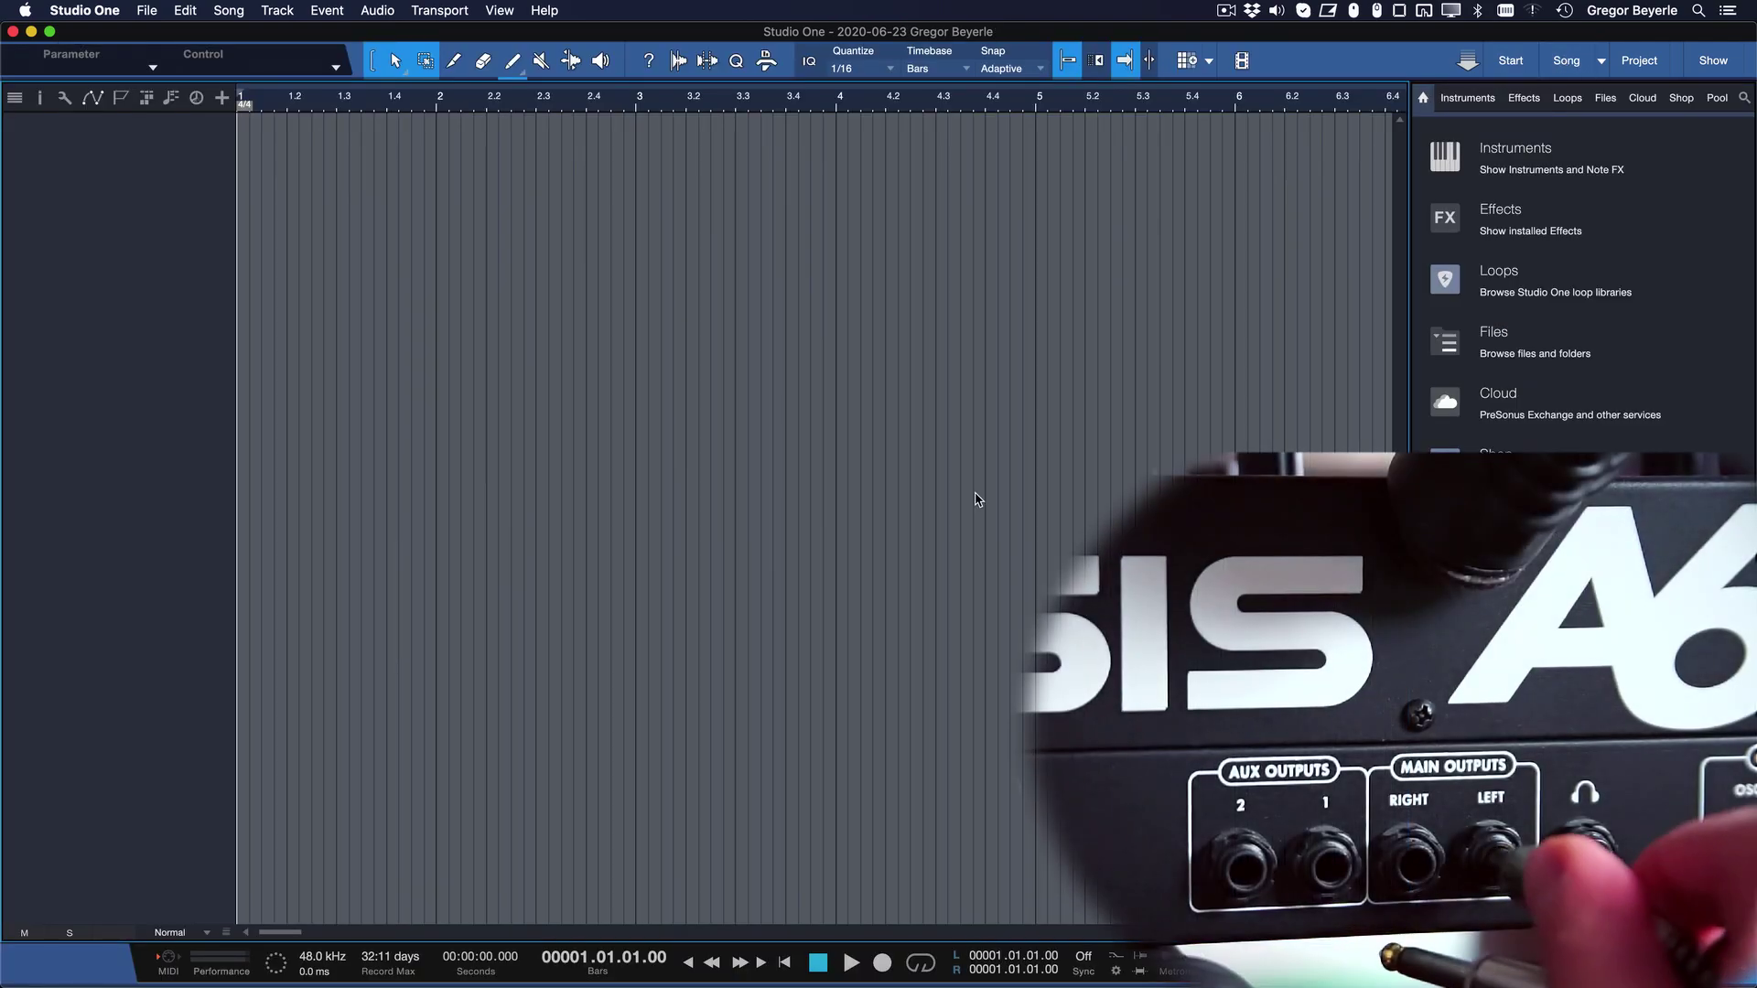
key(F3)
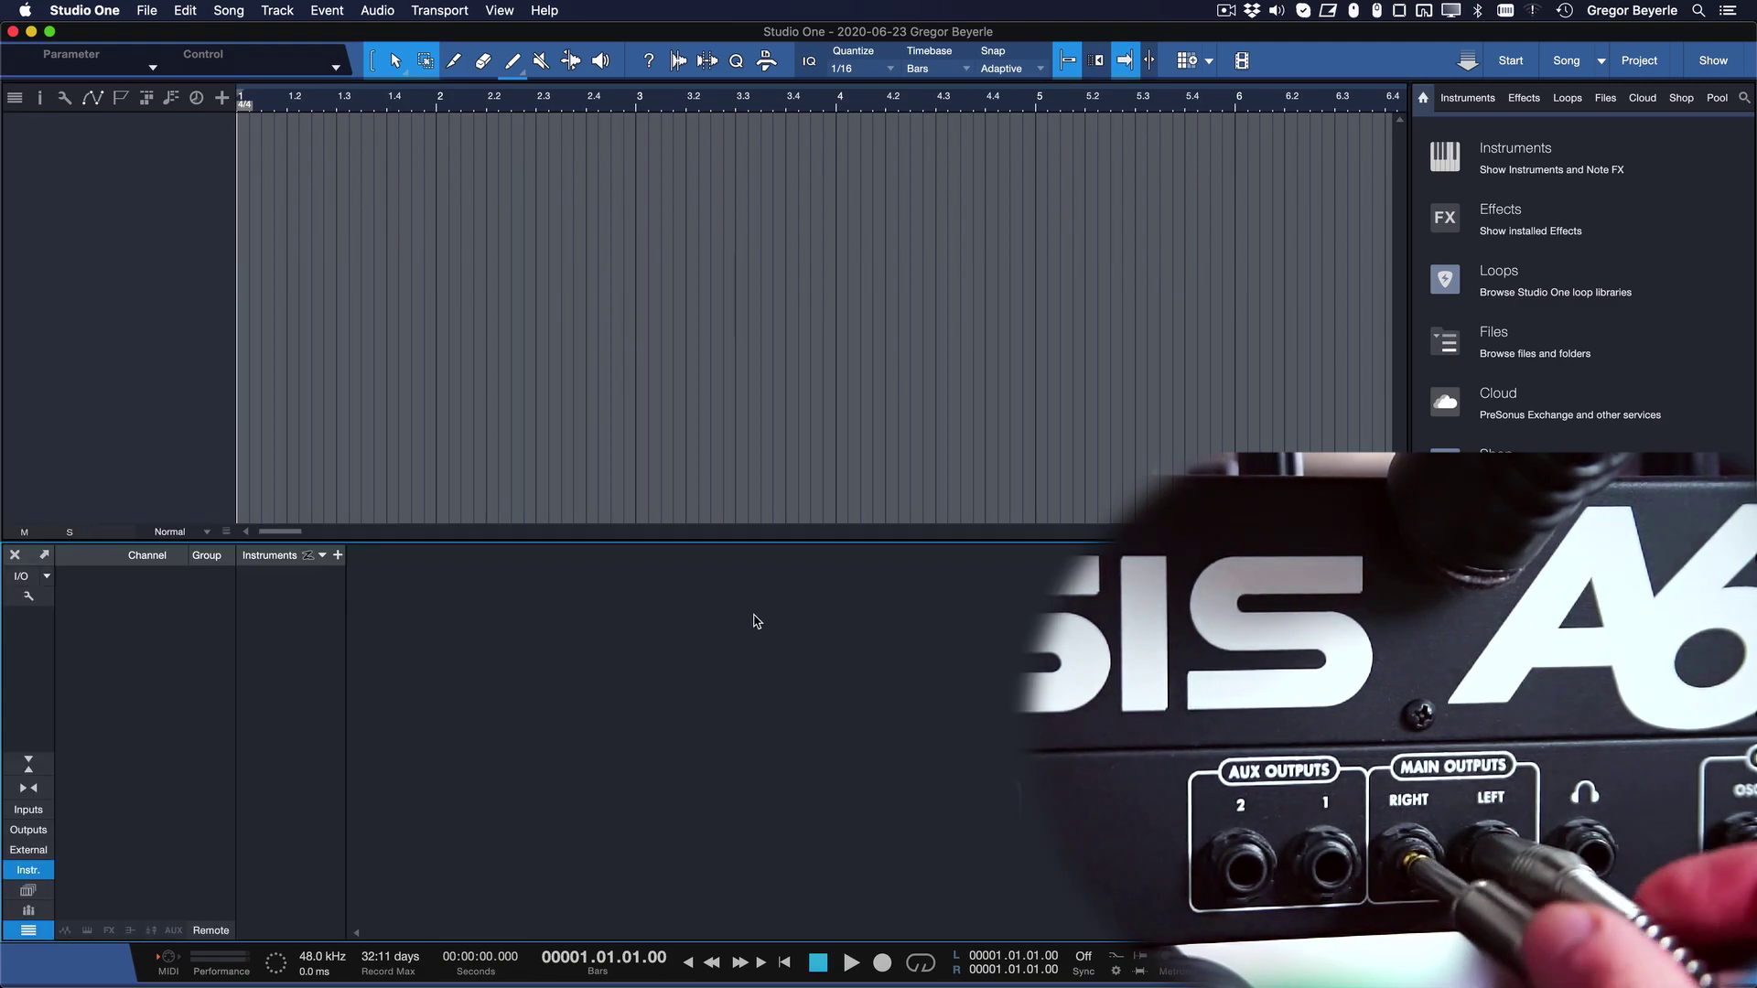
click(46, 851)
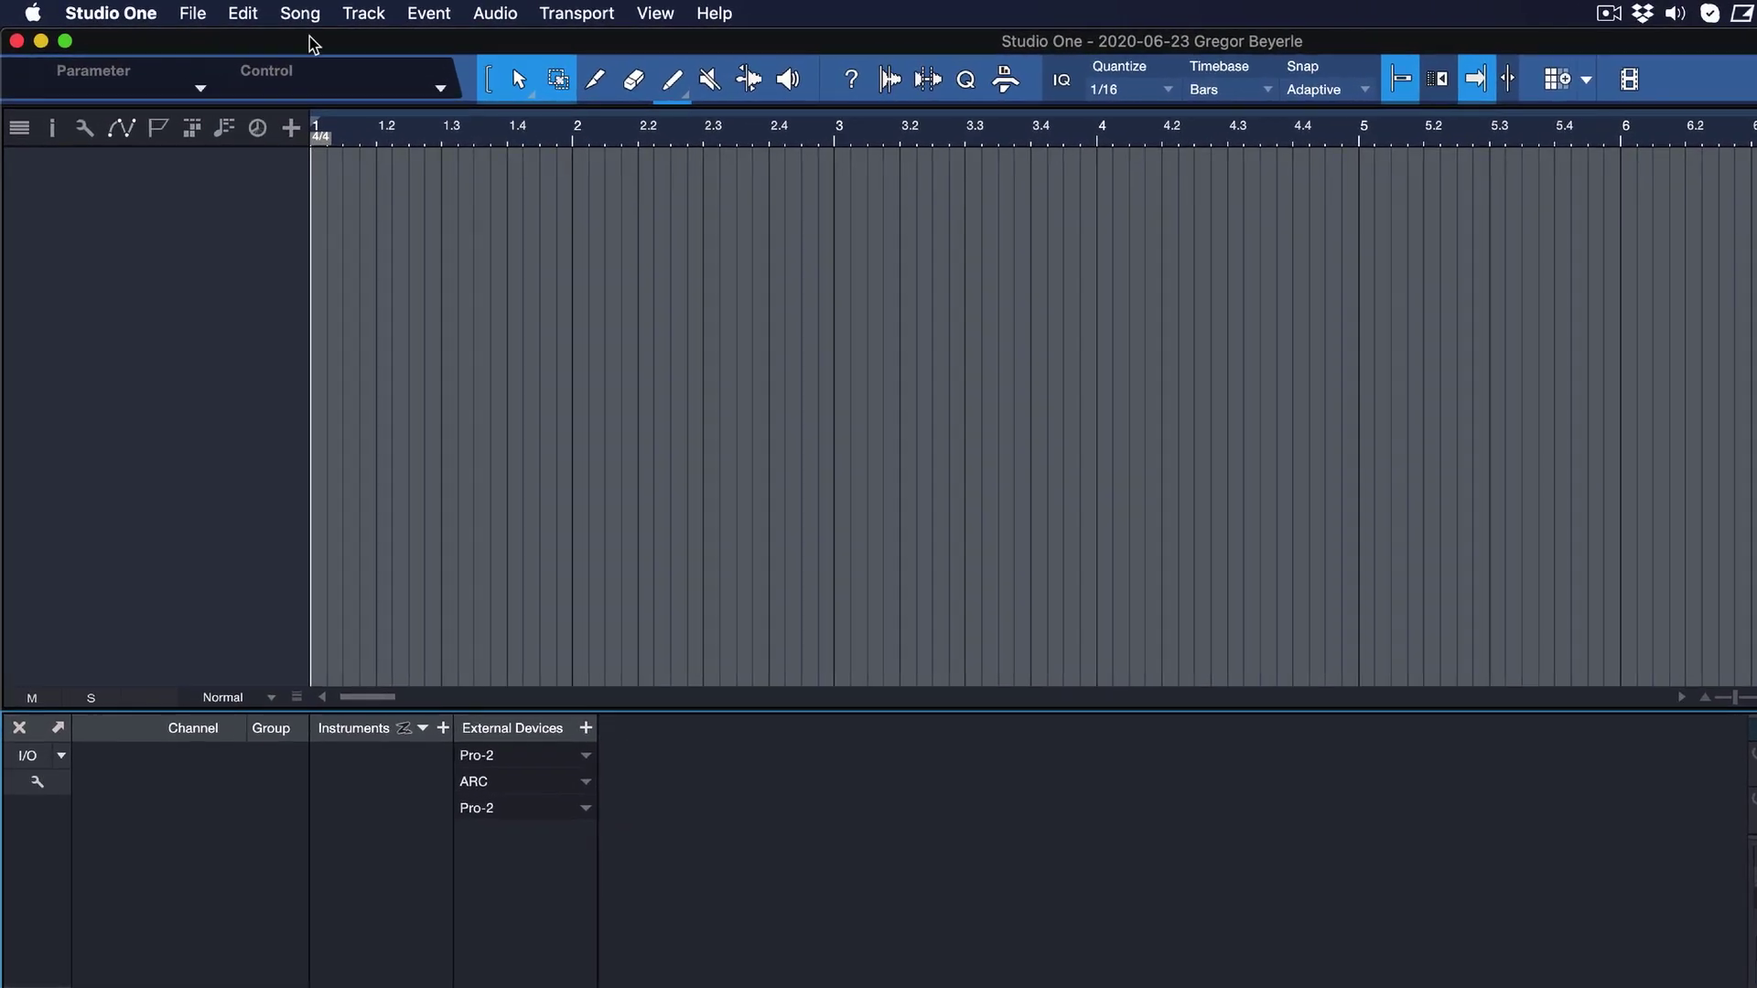
click(228, 10)
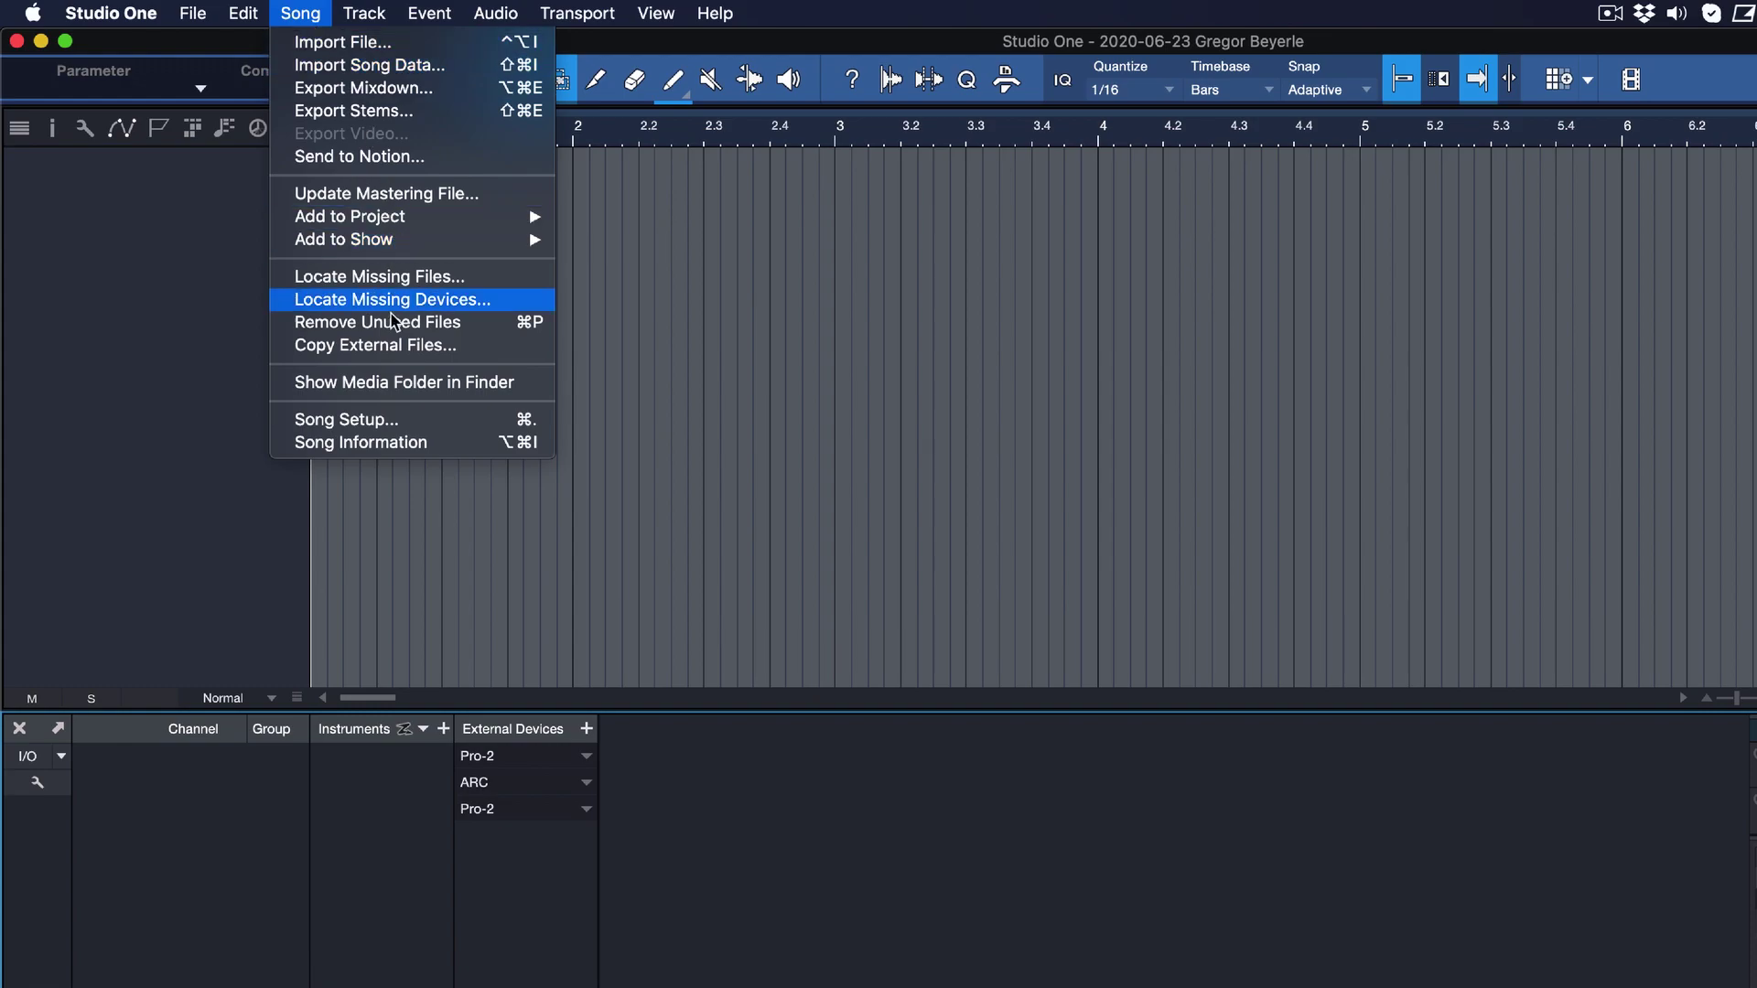
Add a new stereo input in Song Setup's Audio I/O Setup.
click(346, 420)
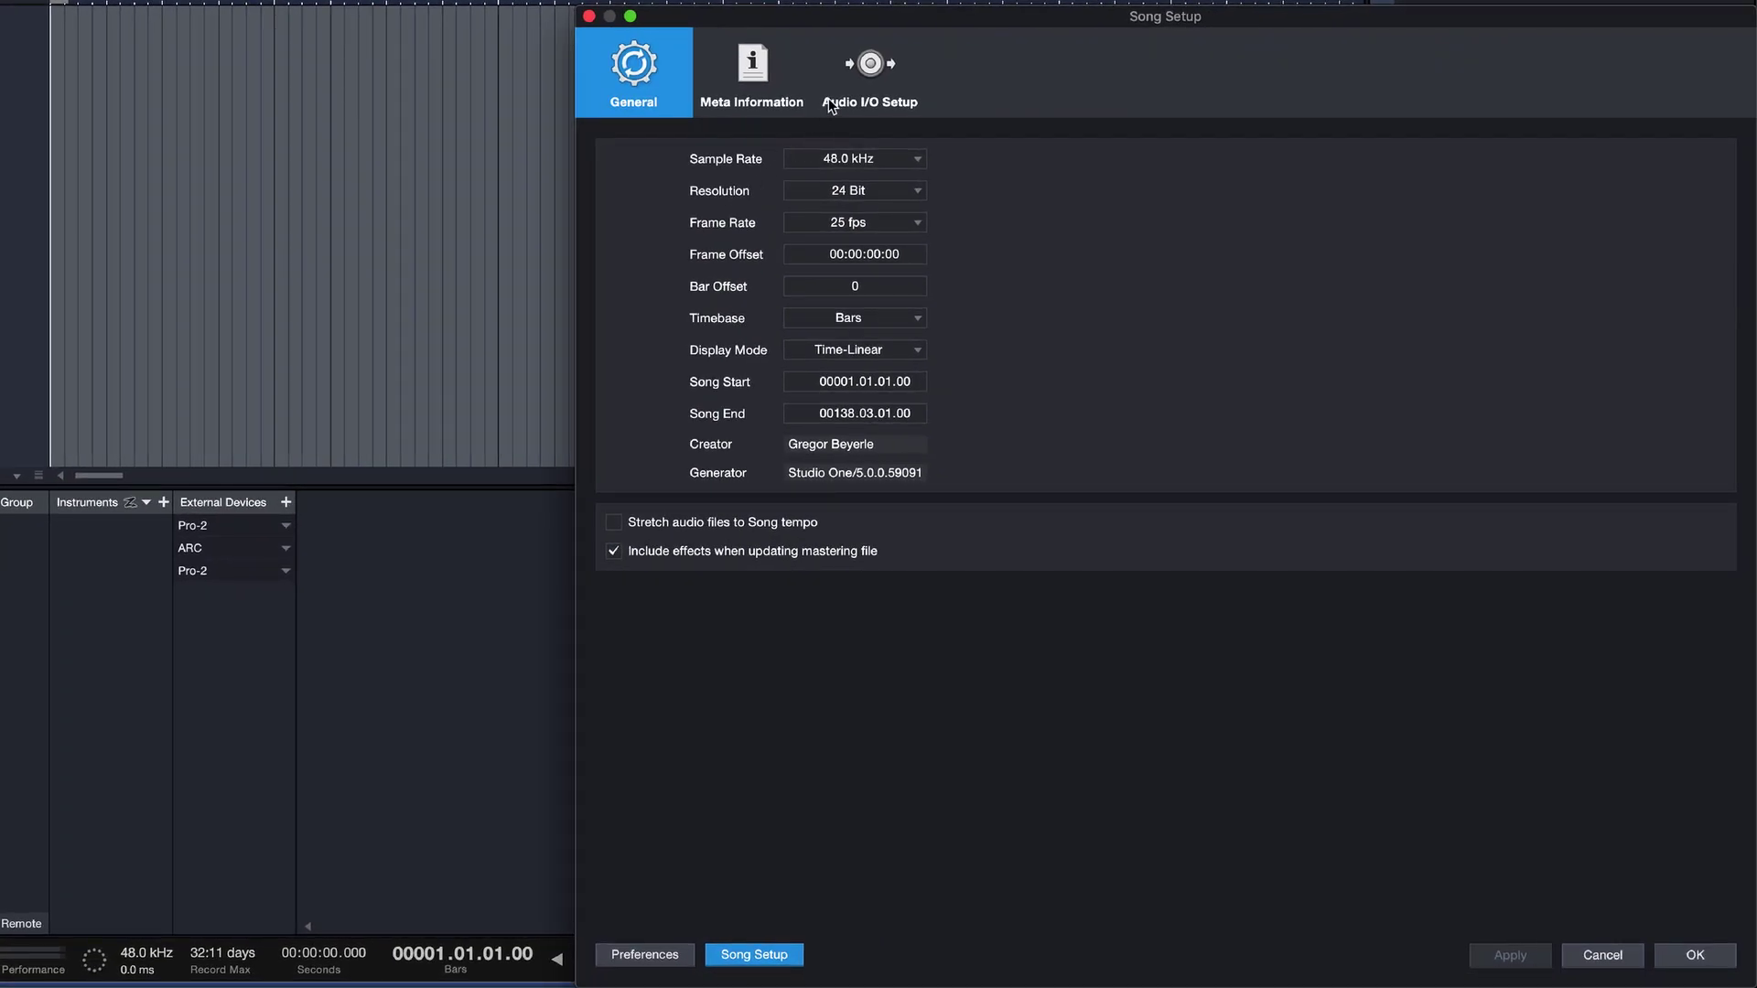
click(831, 106)
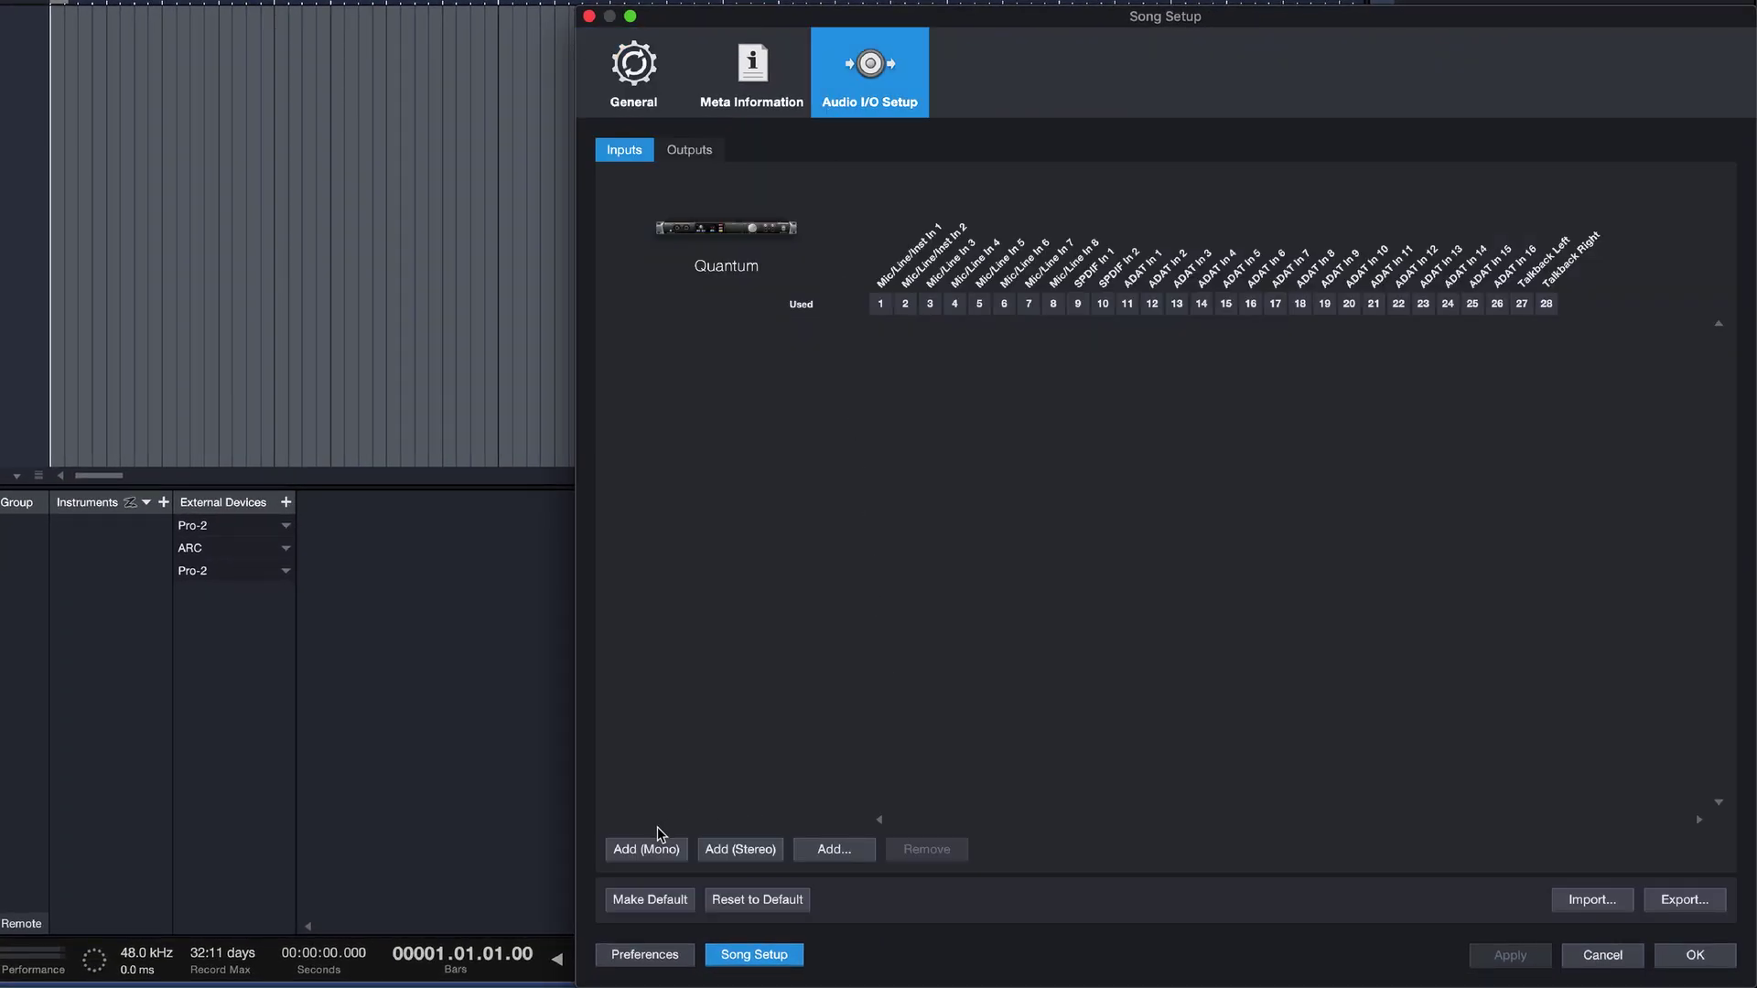
click(768, 851)
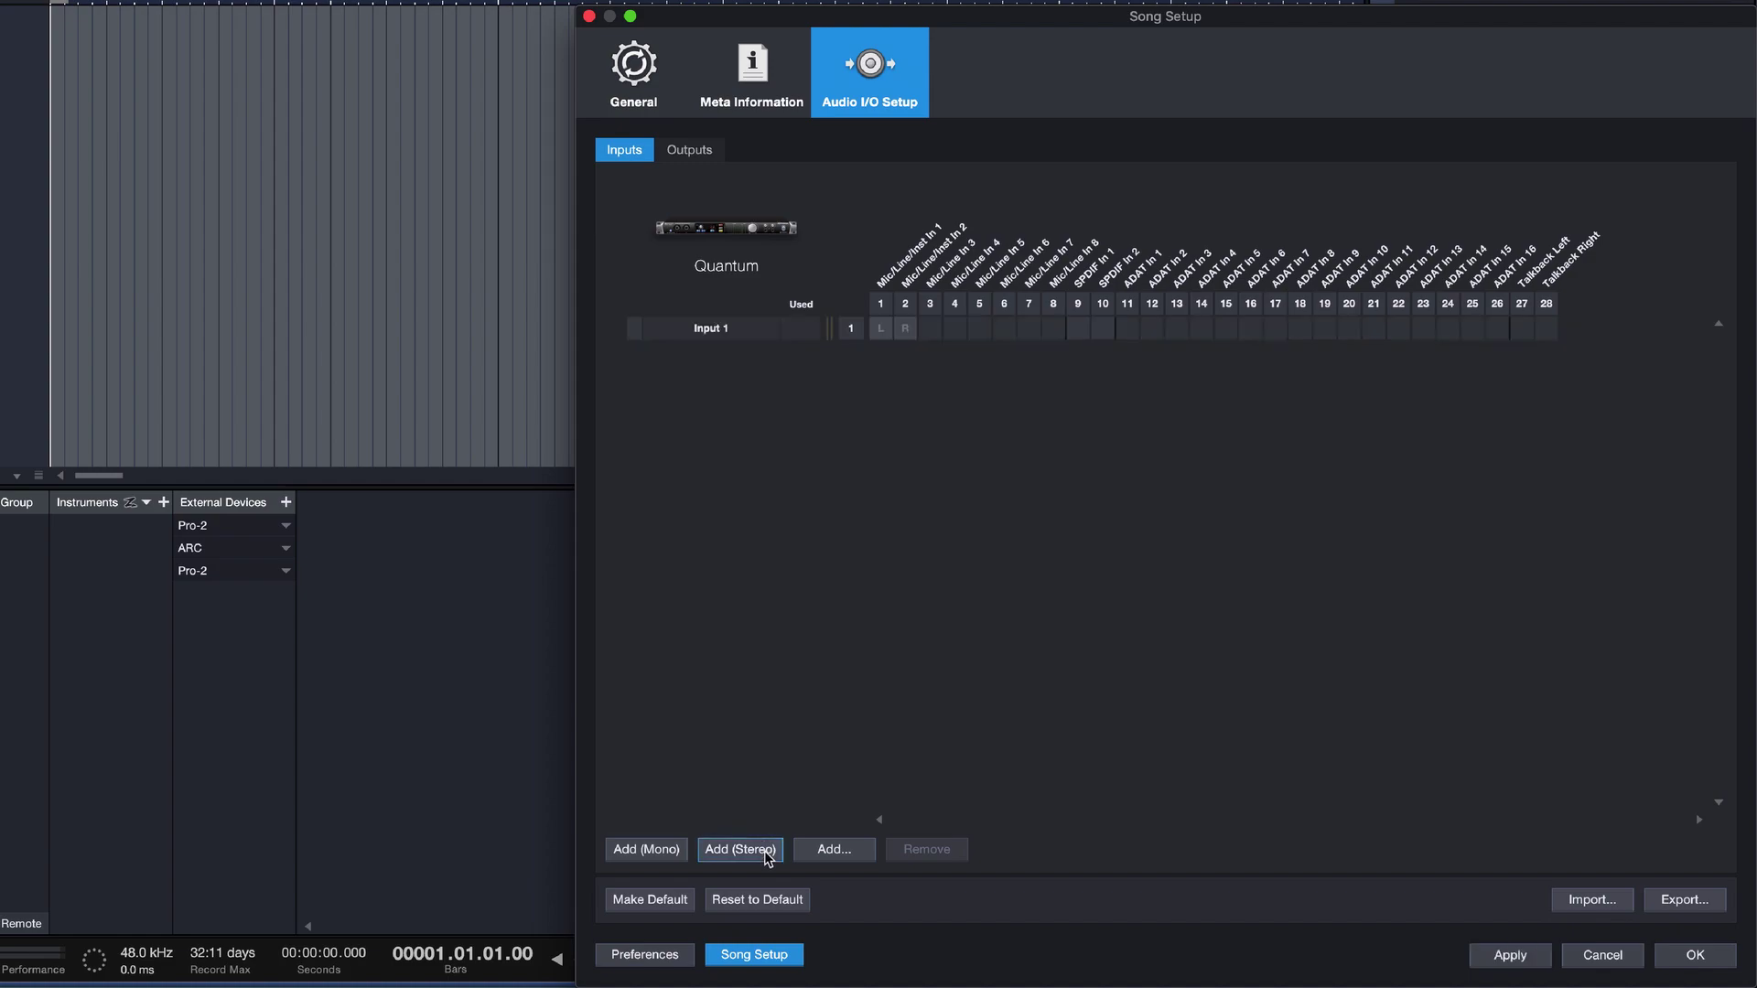
Name the input Pro-2, colour it cyan, assign it to Mic/Line In 3 and 4, and apply.
click(713, 333)
click(713, 331)
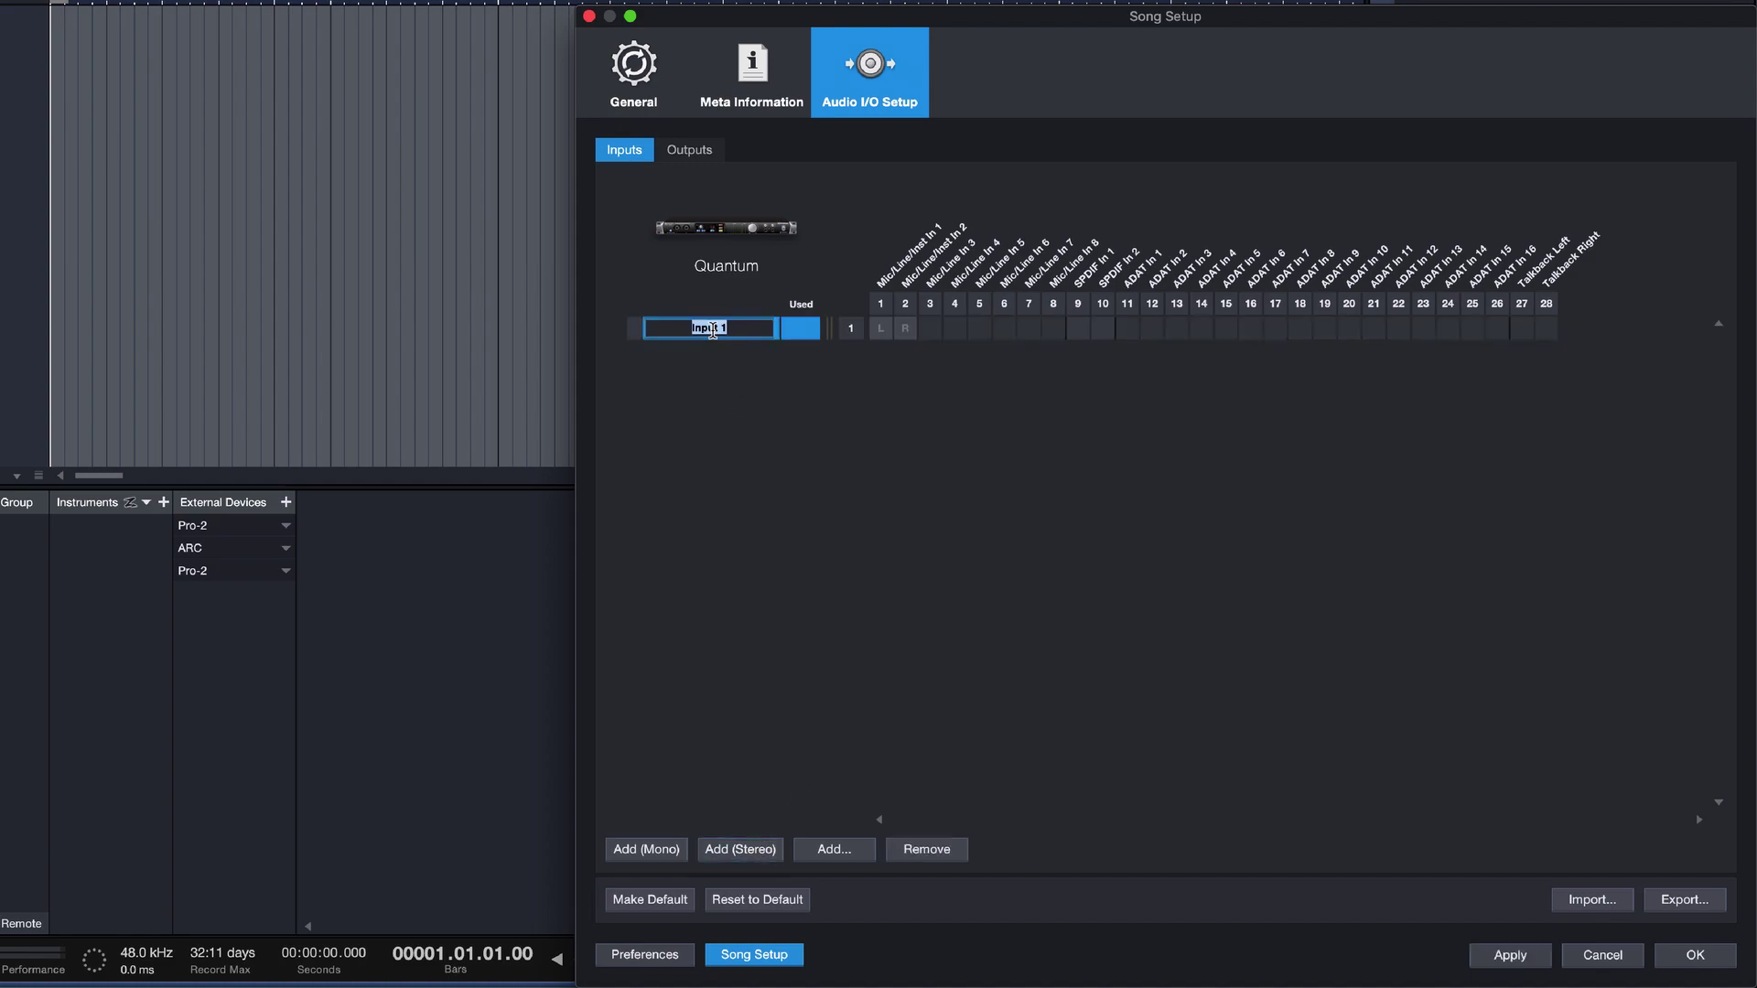
text(Pro-2)
key(Return)
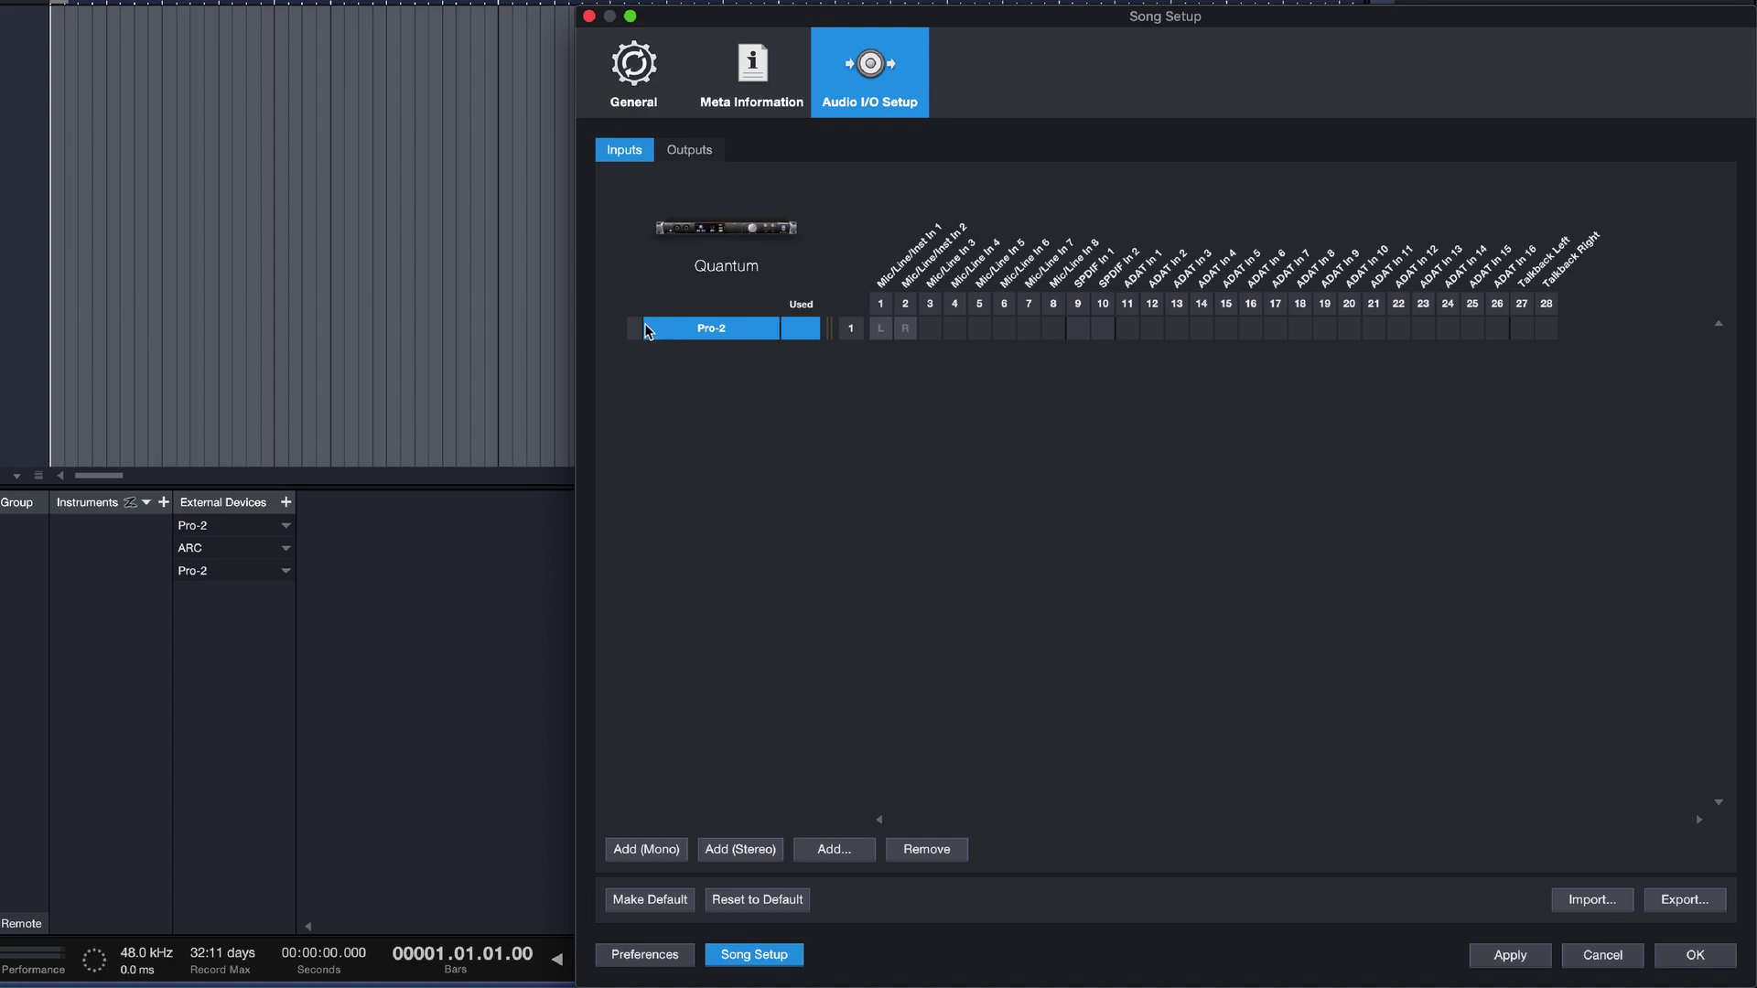
click(646, 325)
click(700, 356)
click(930, 328)
click(1508, 952)
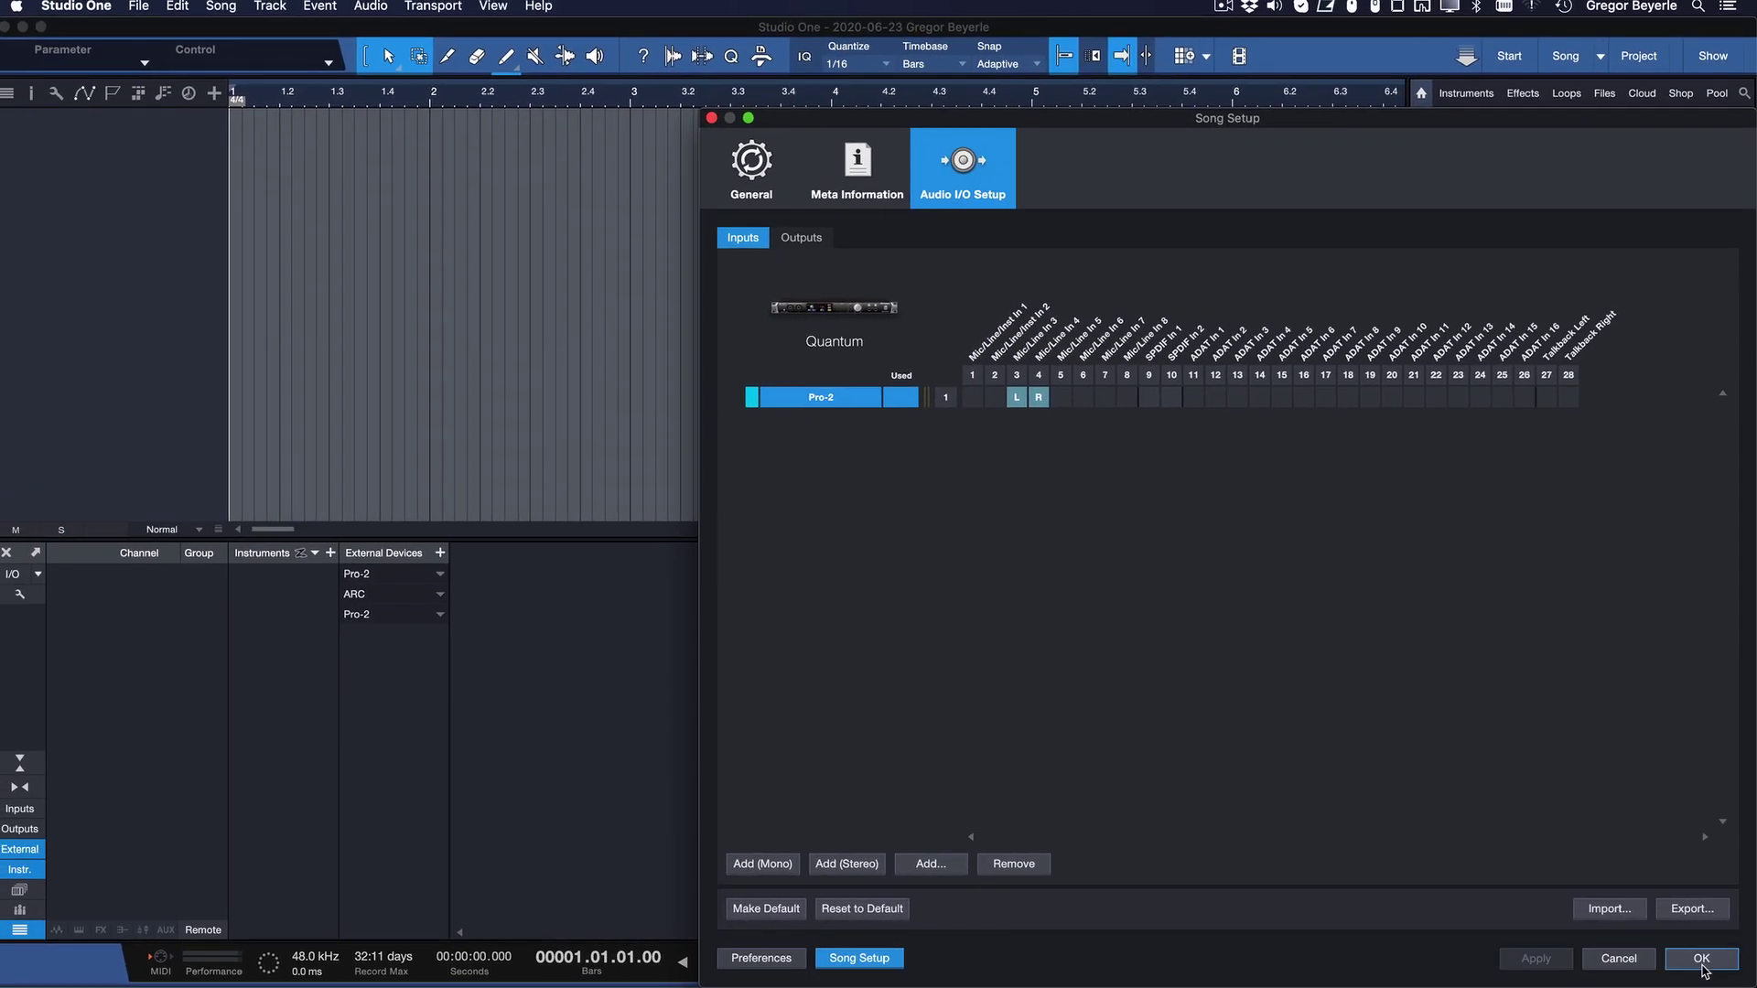
click(1695, 956)
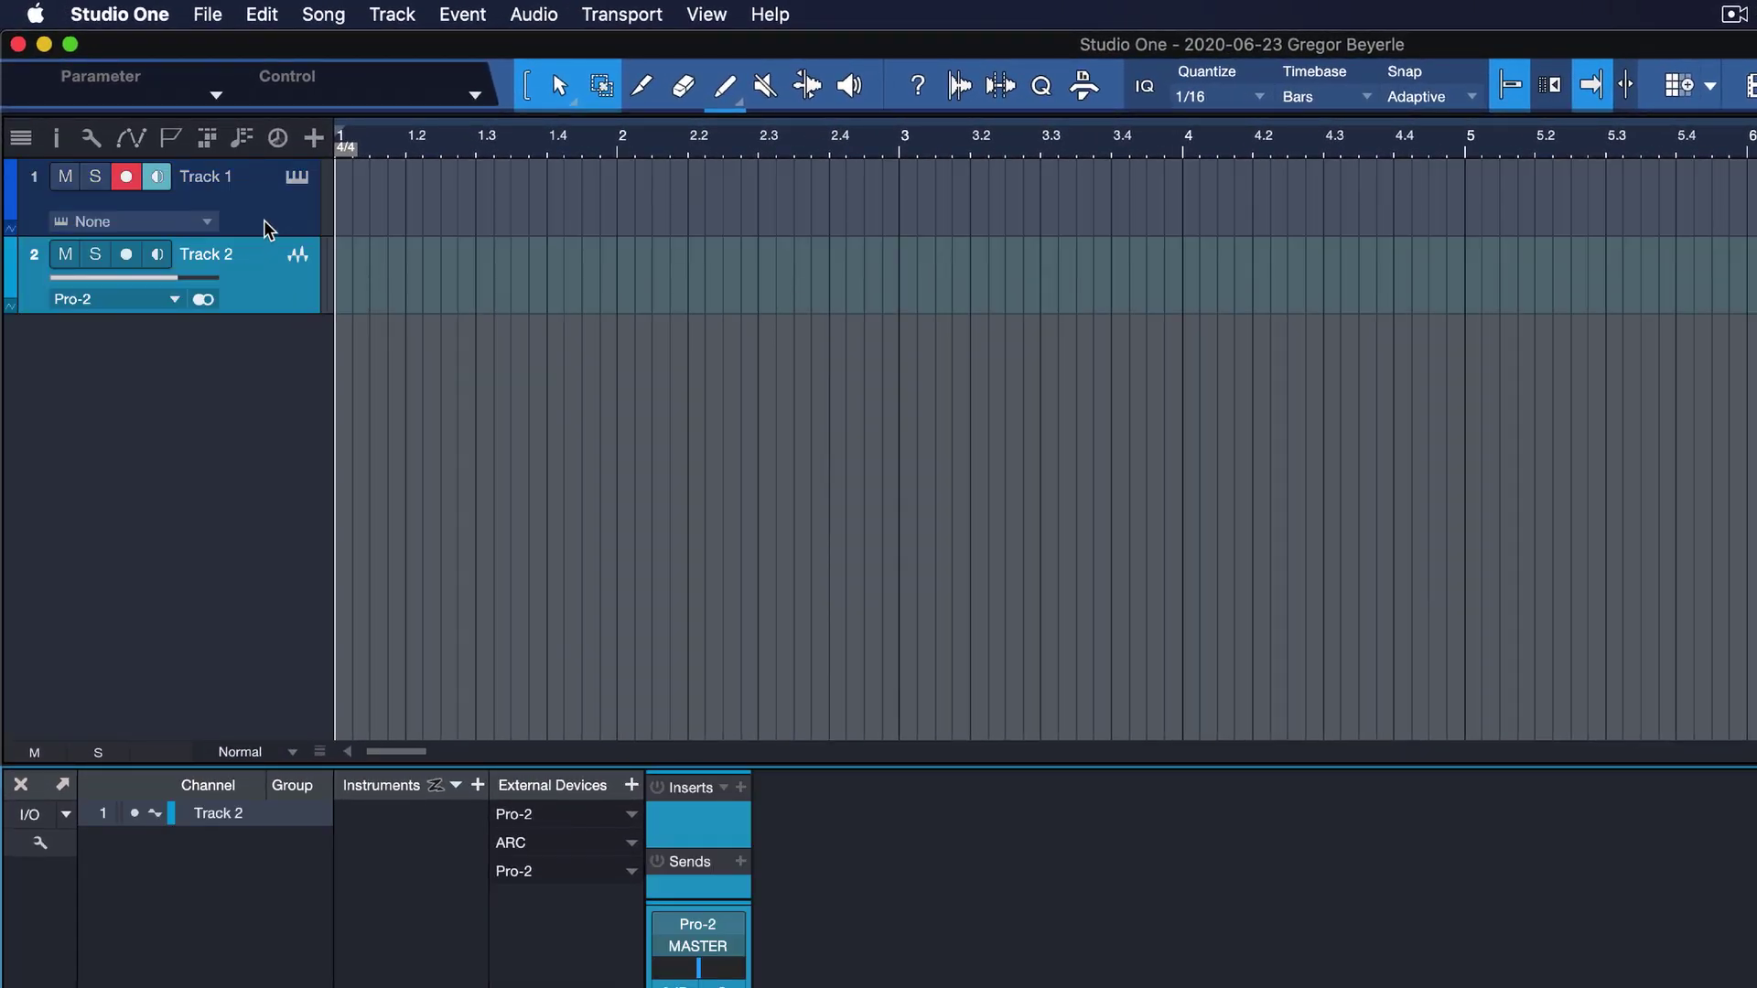
Remove Track 1 and Track 2 and open the editor for the third Pro-2 external device.
click(268, 281)
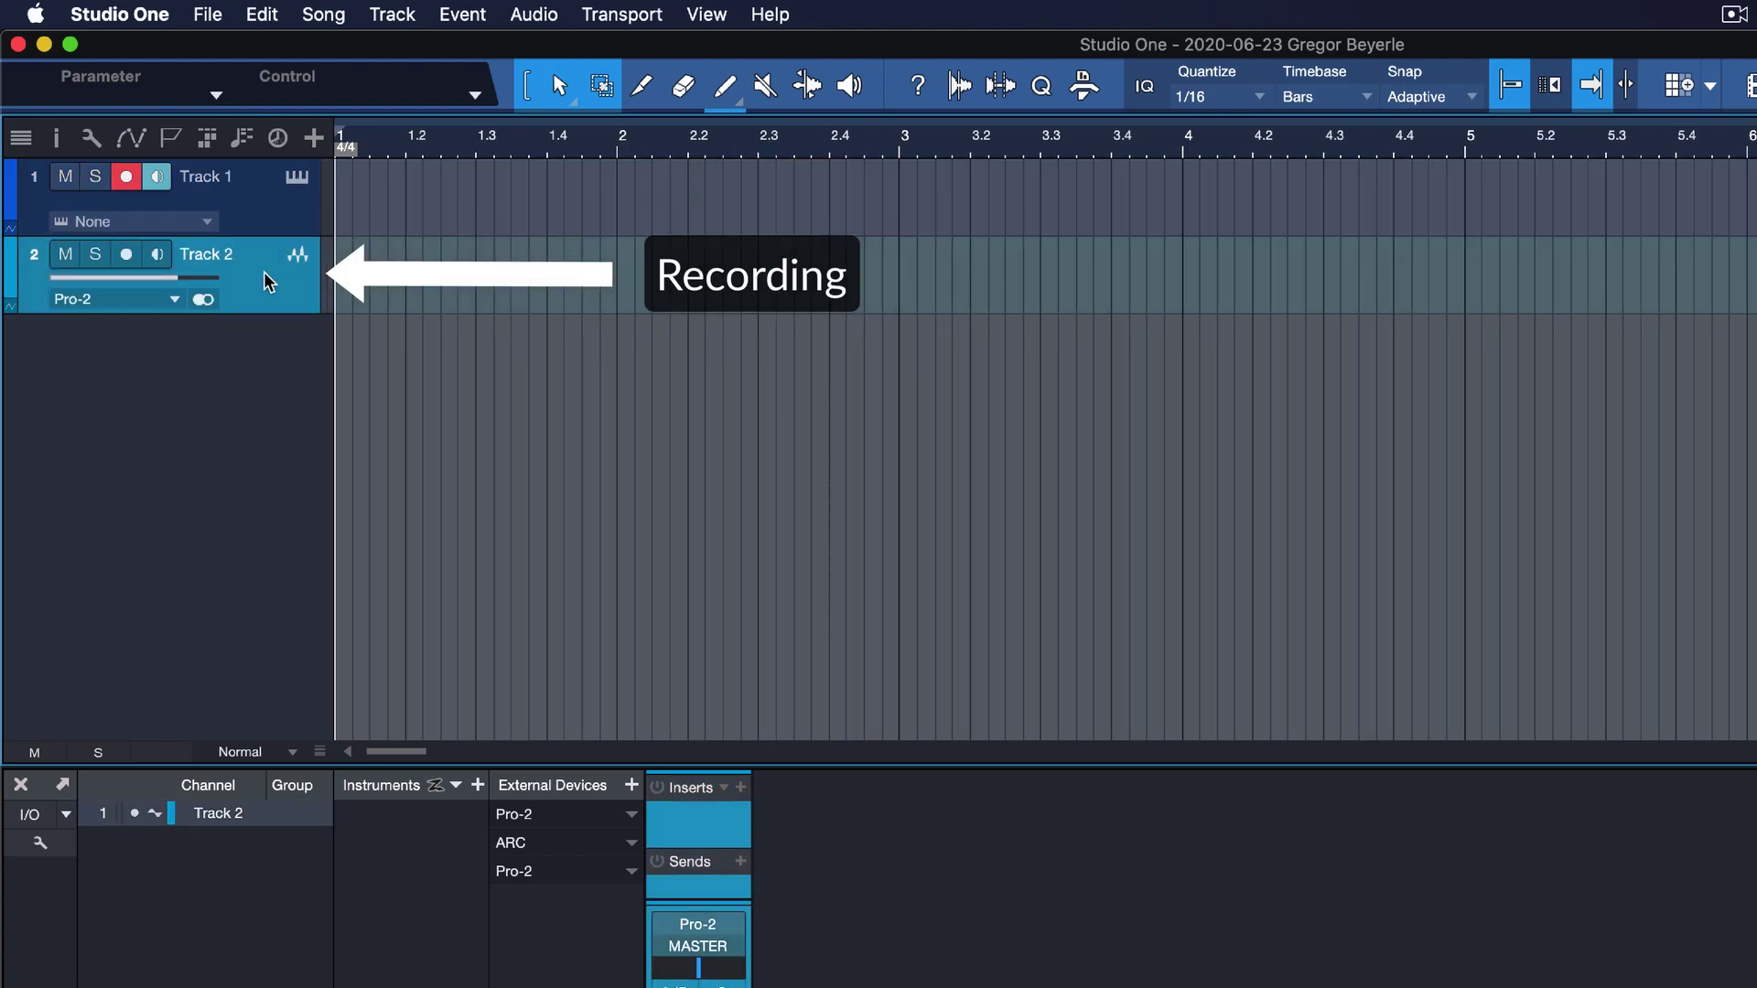
key(super+z)
key(super+z)
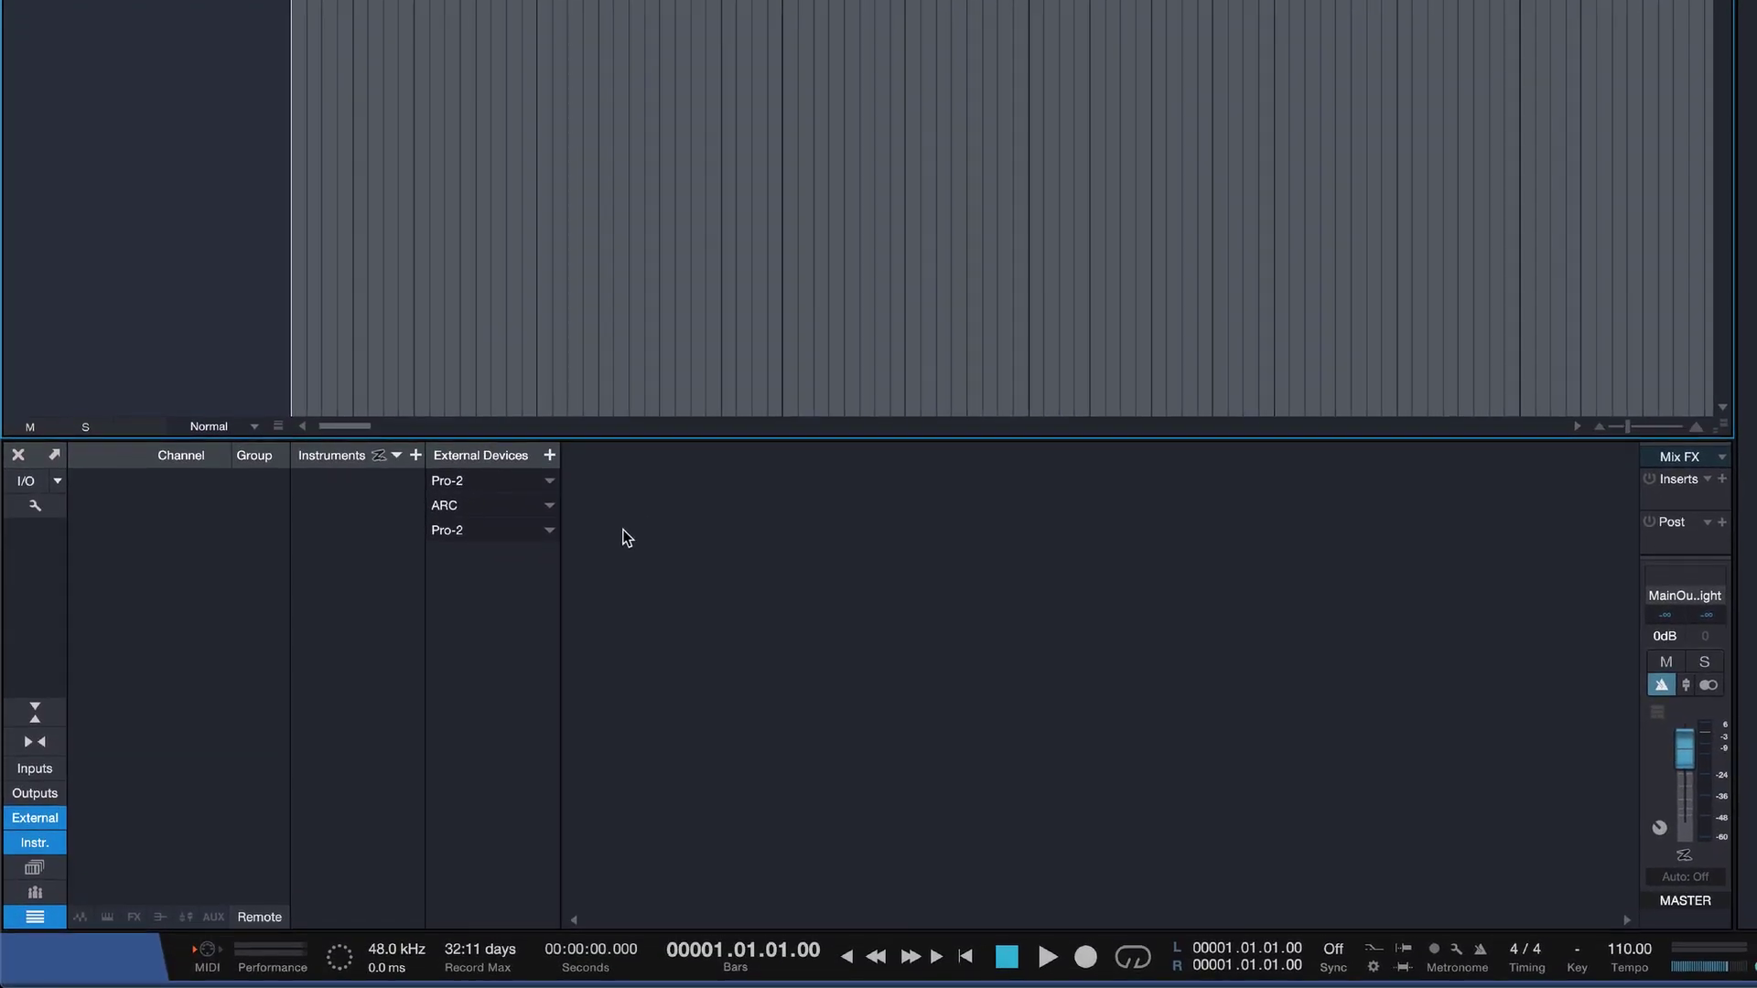
click(550, 532)
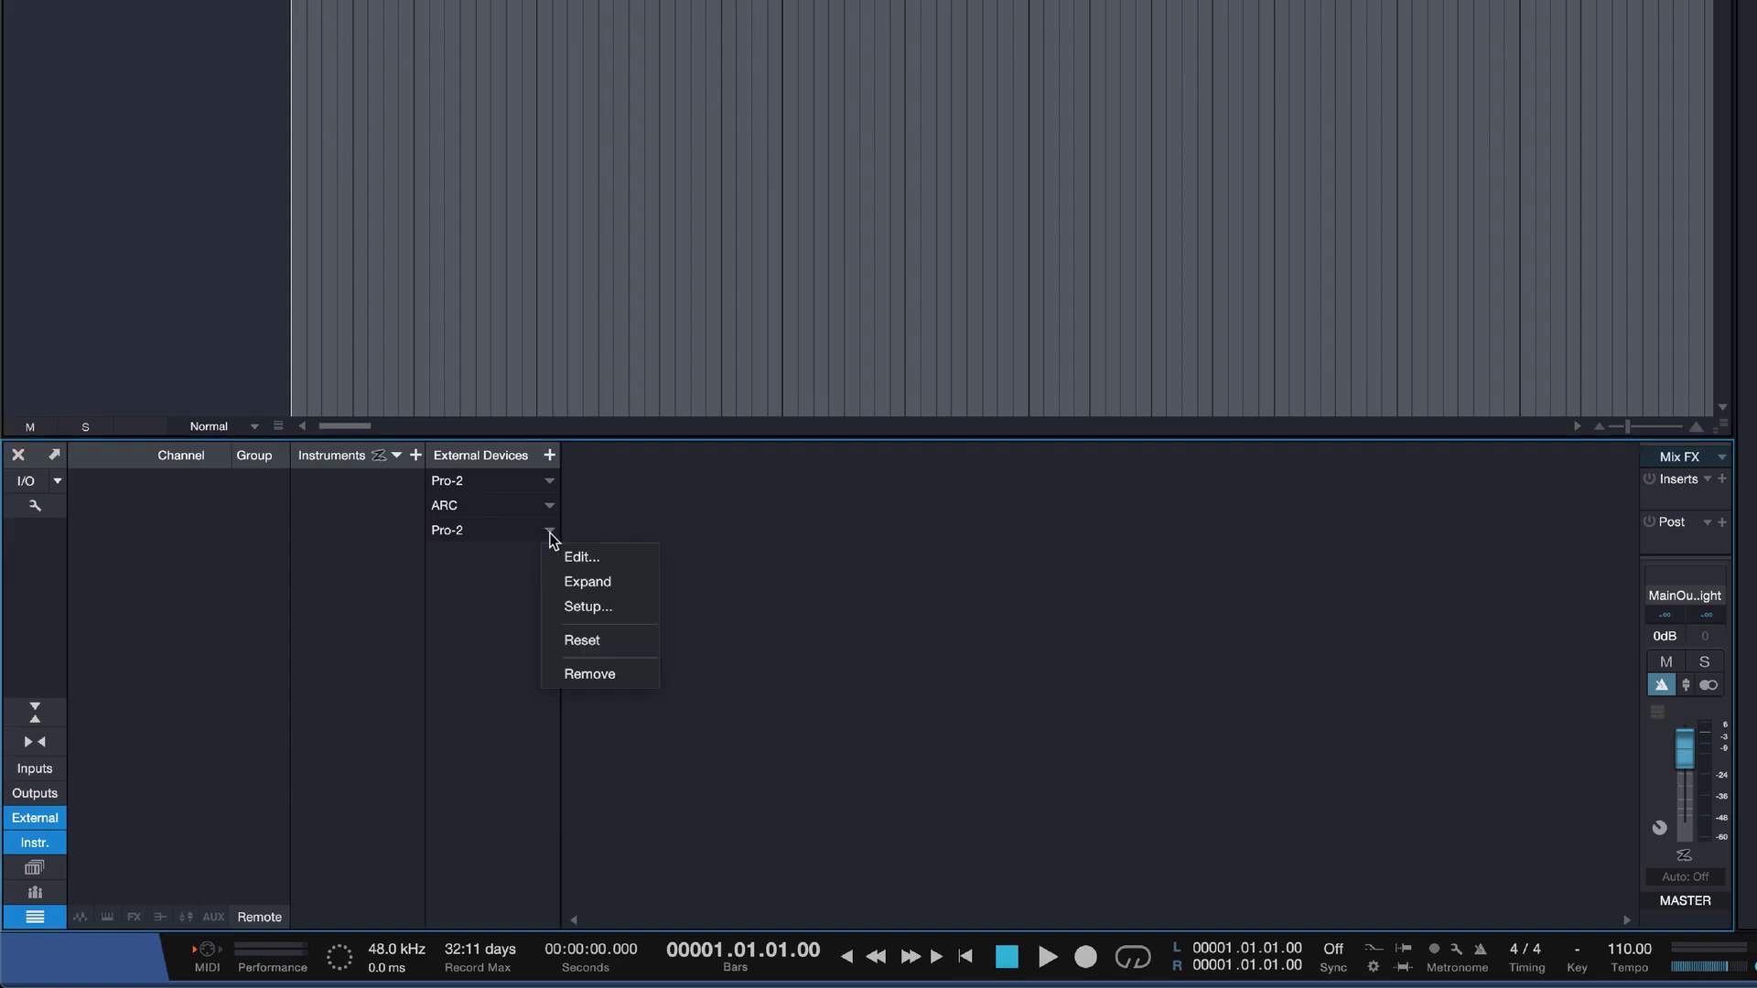
click(553, 538)
click(467, 534)
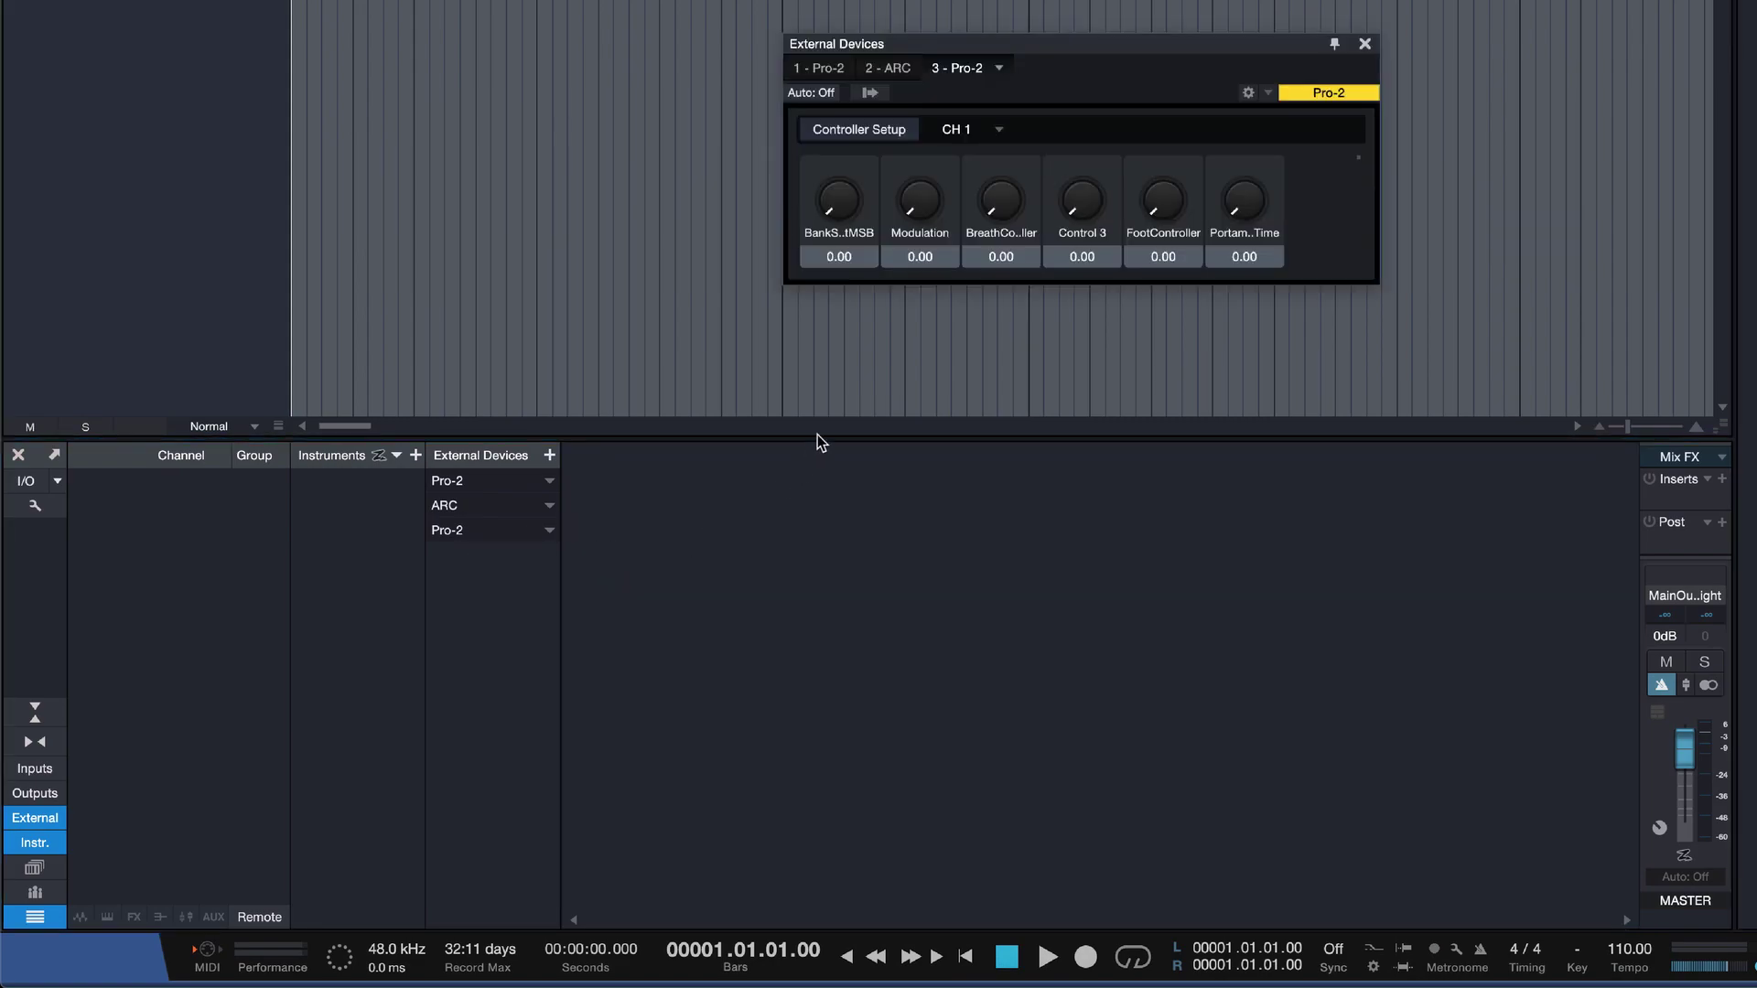
Add an Aux channel fed by Pro-2 - Mic/Line In 3 + 4 and save it as default.
click(872, 93)
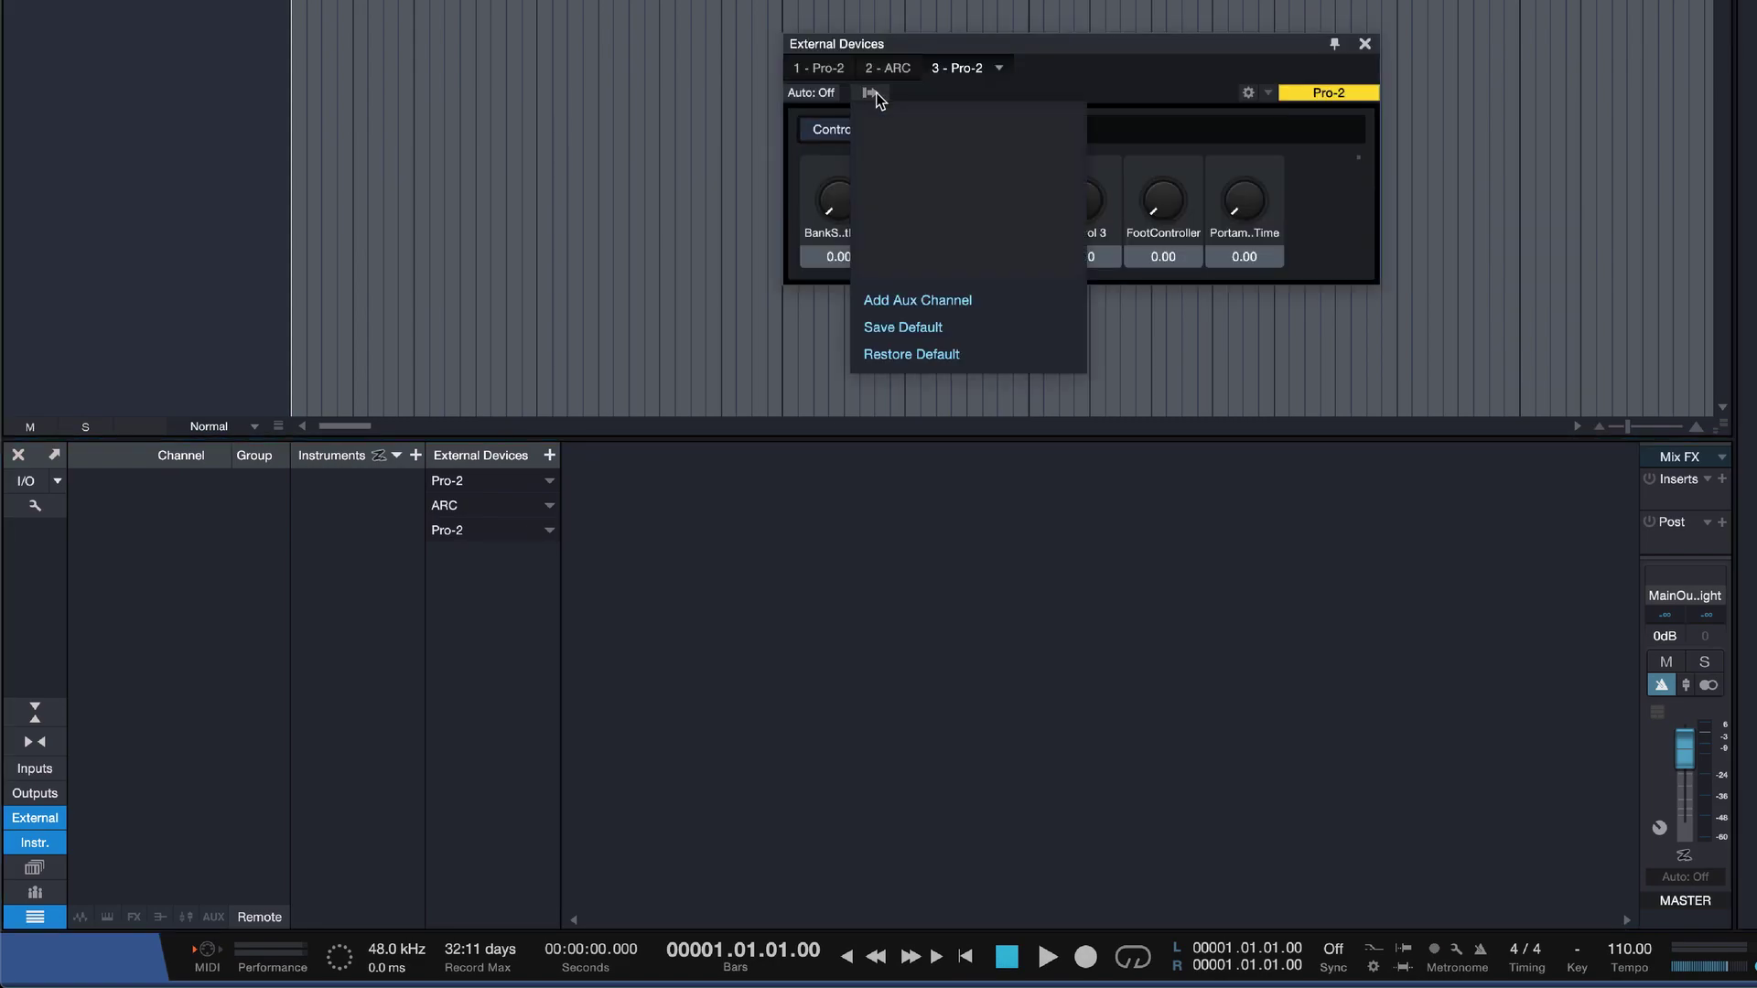
click(956, 312)
click(601, 574)
click(590, 579)
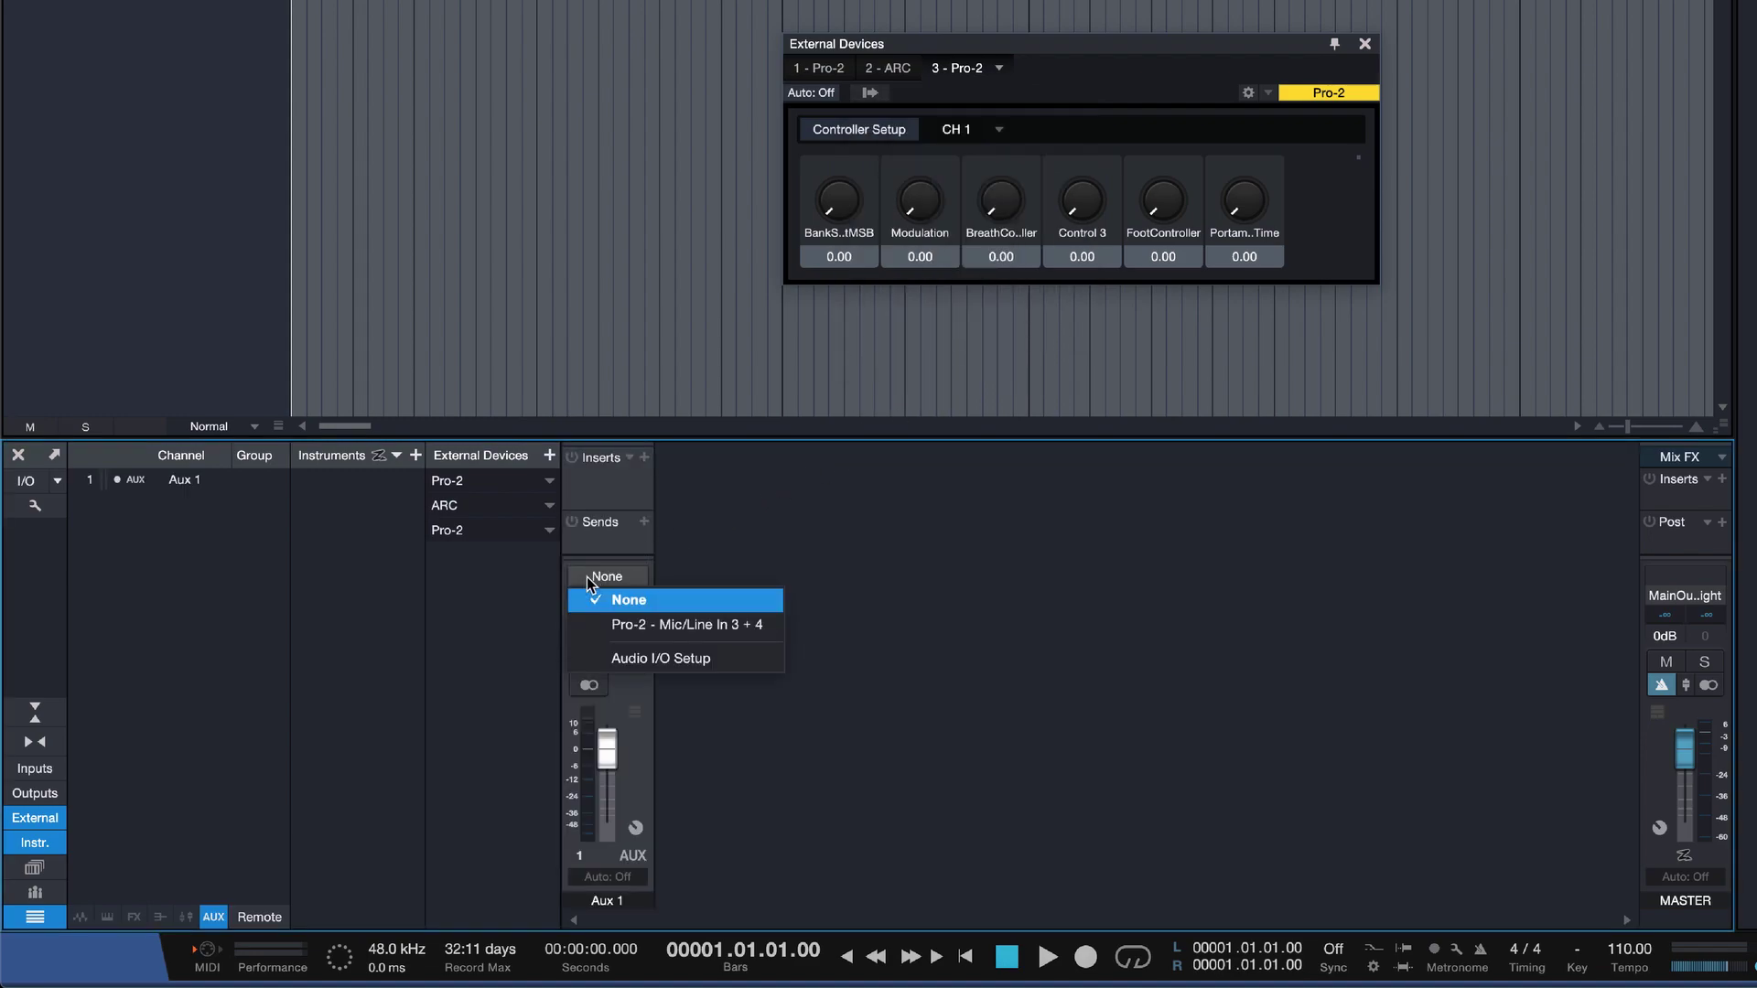
click(645, 624)
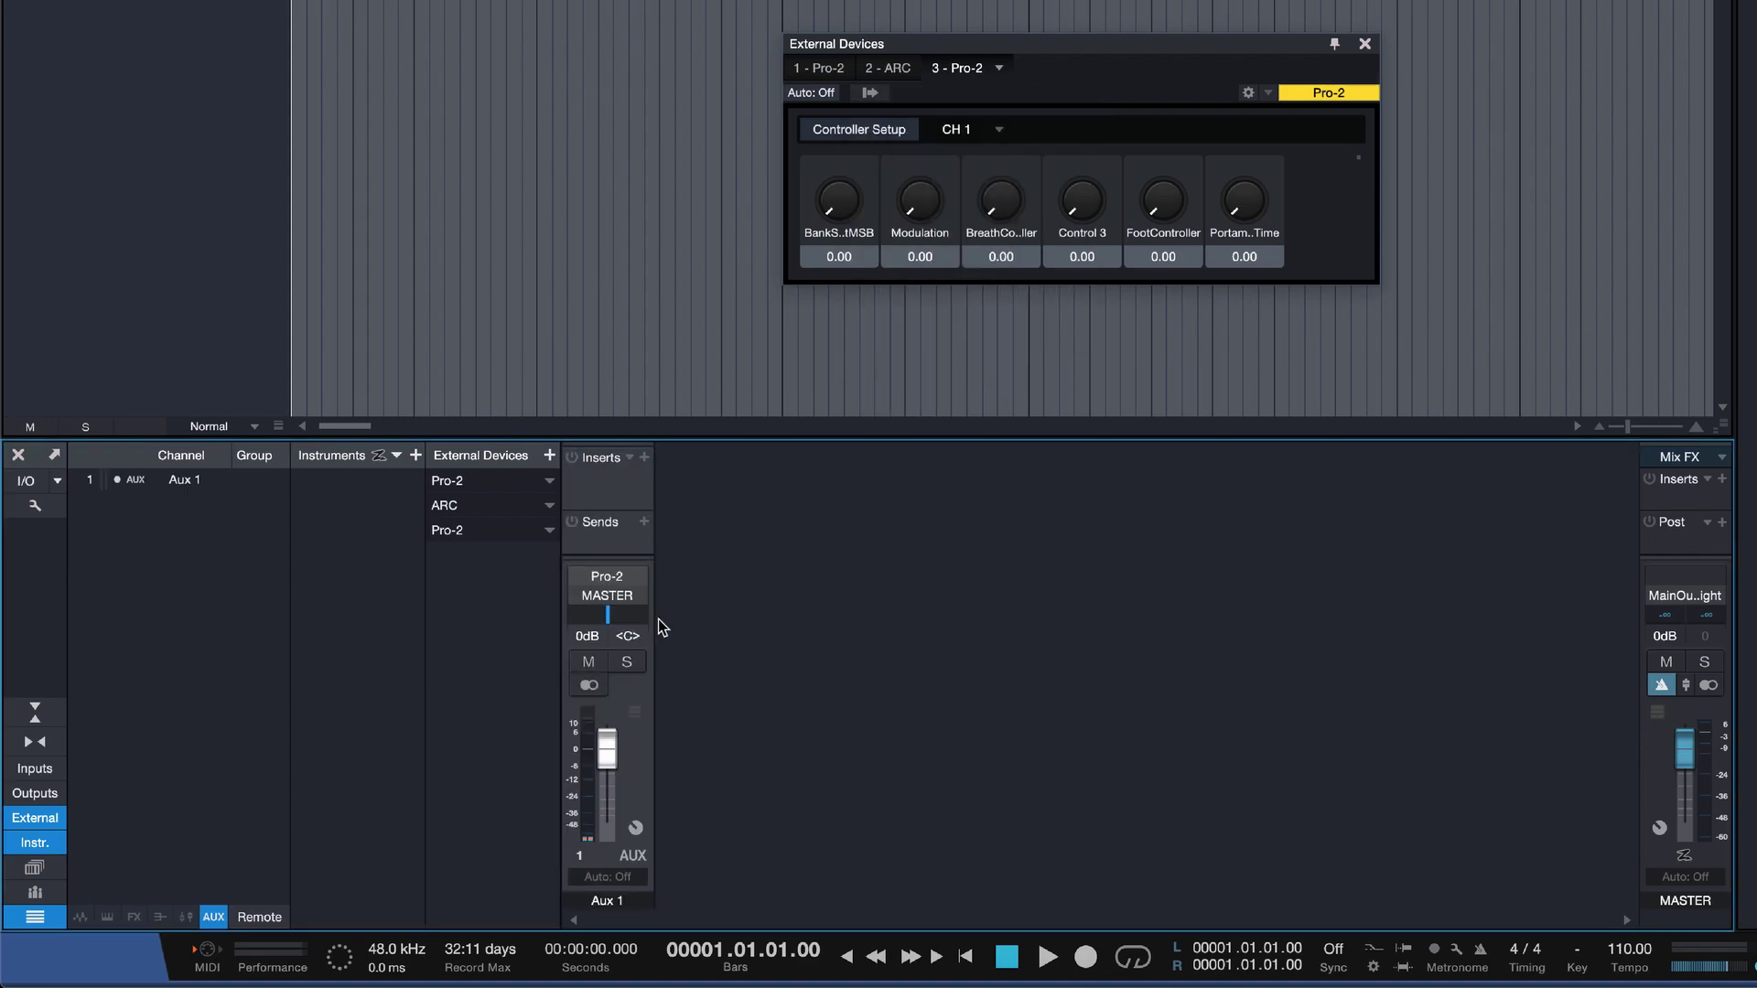
click(882, 94)
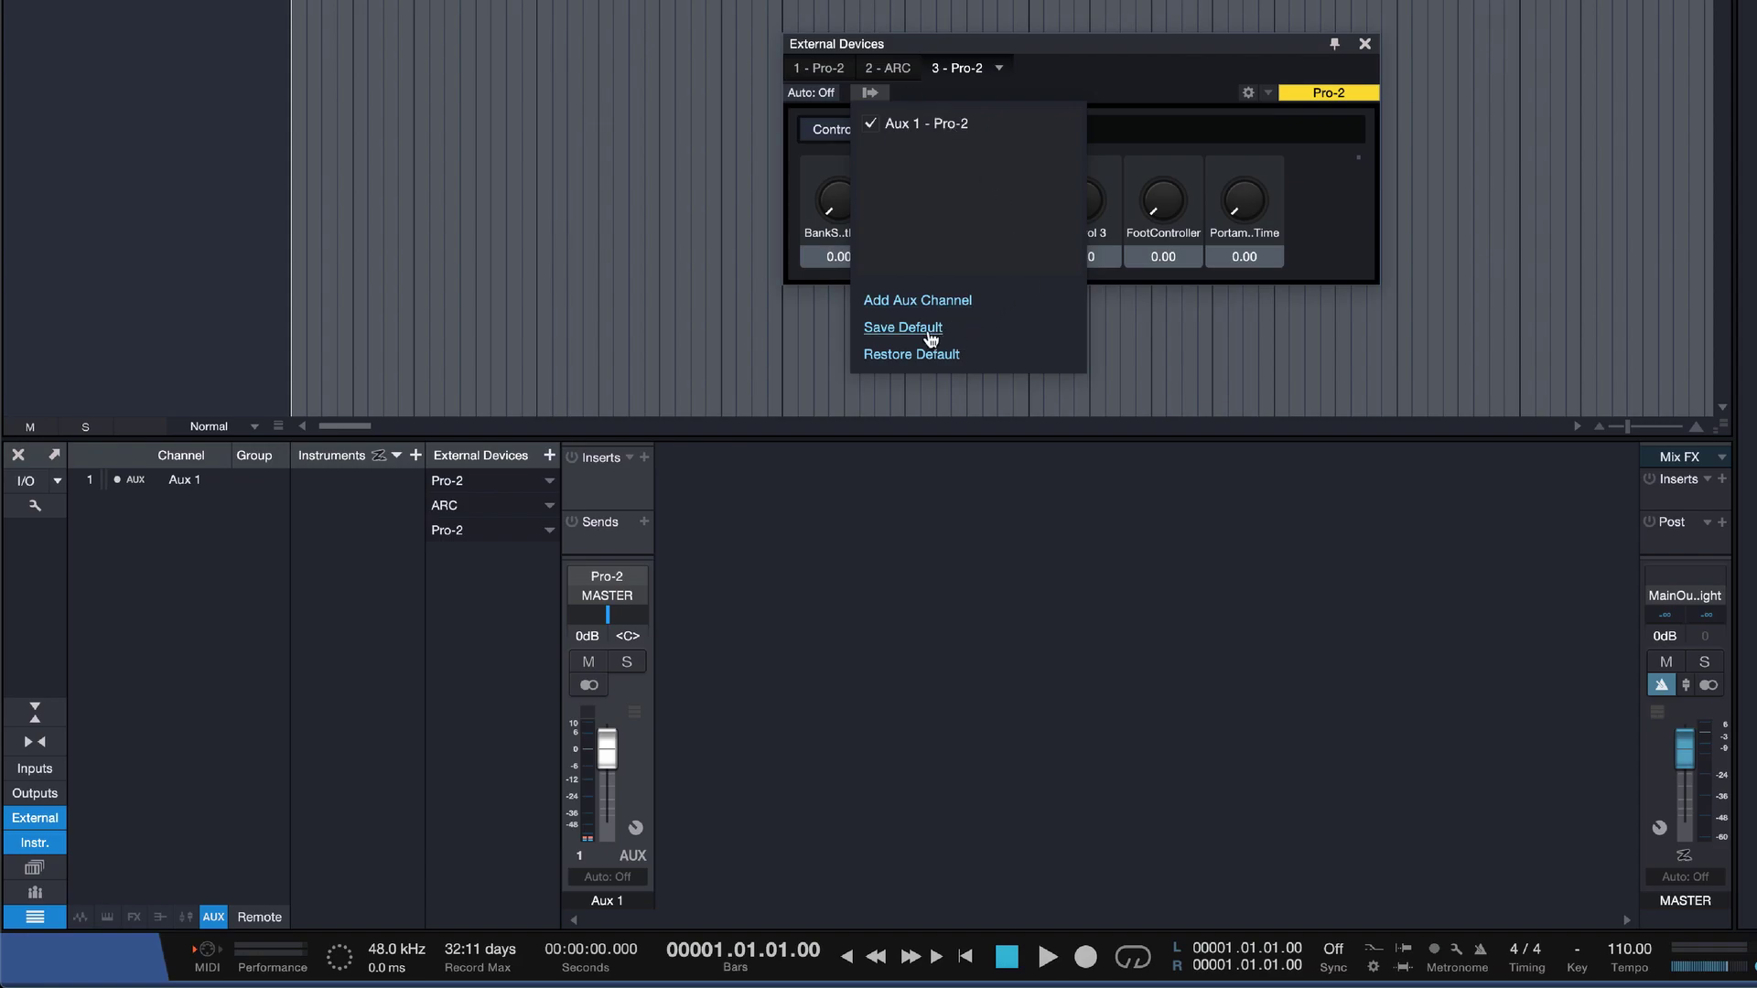
click(929, 329)
click(1236, 199)
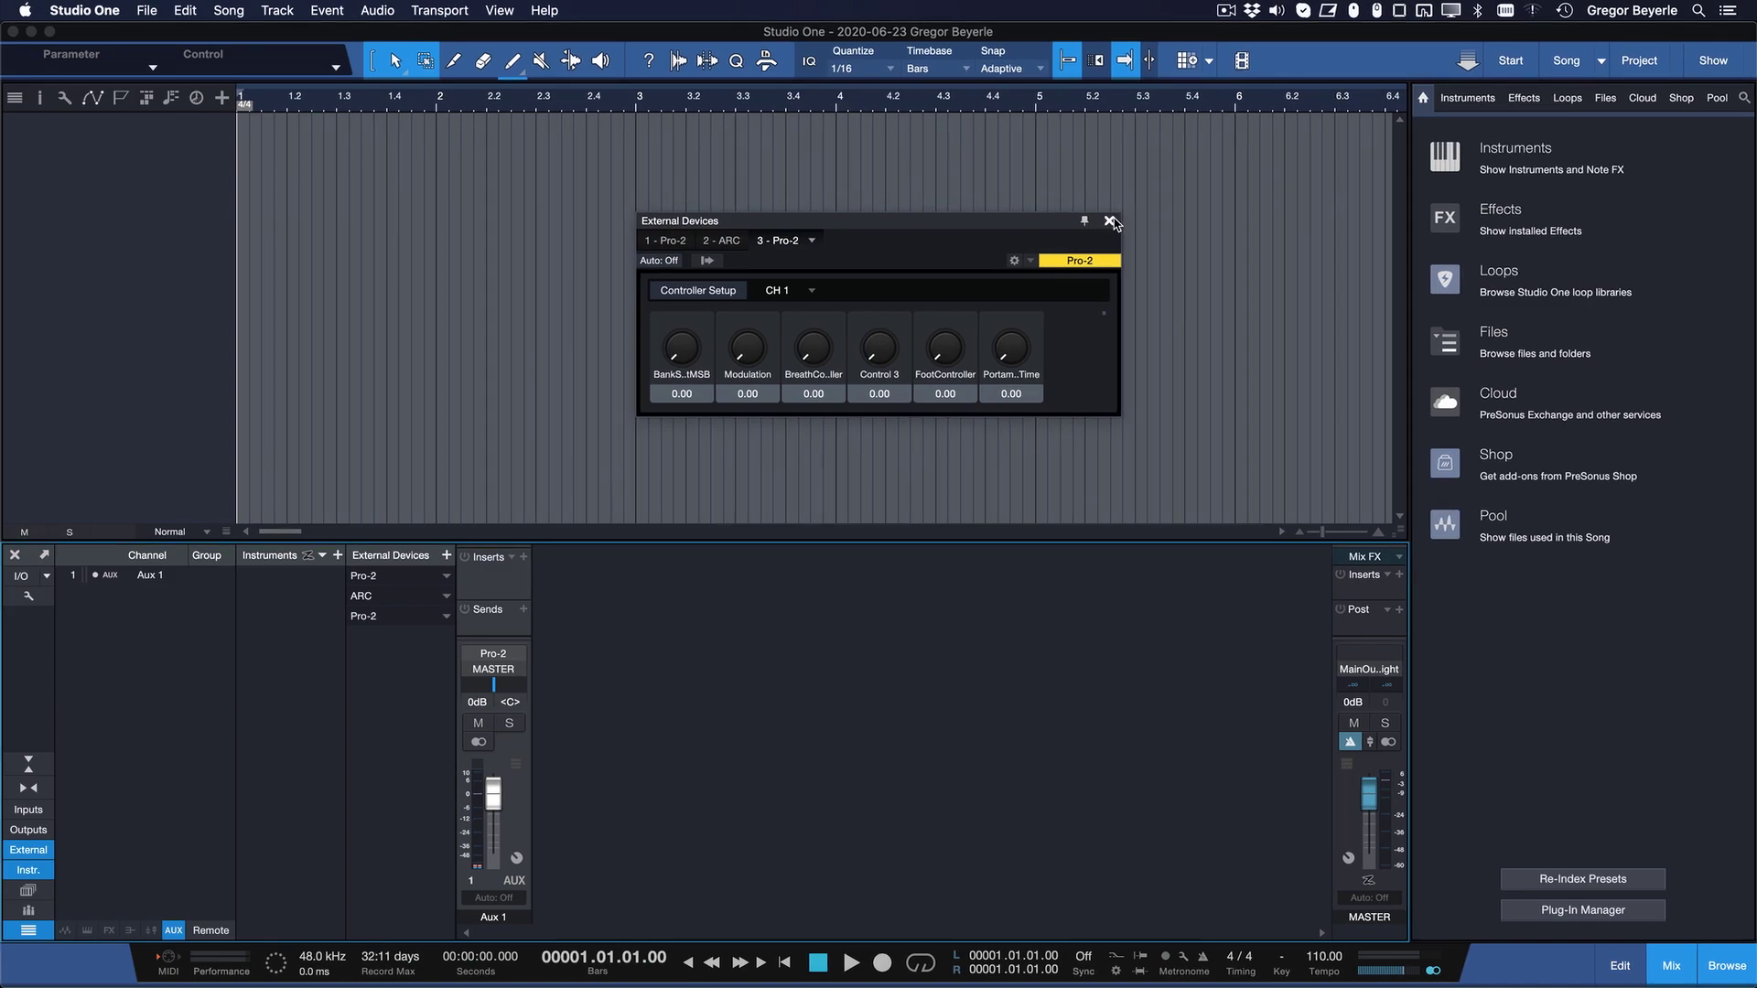
Close the device editor, drag Pro-2 from External Instruments in as Track 1, and show the mixer.
click(1110, 221)
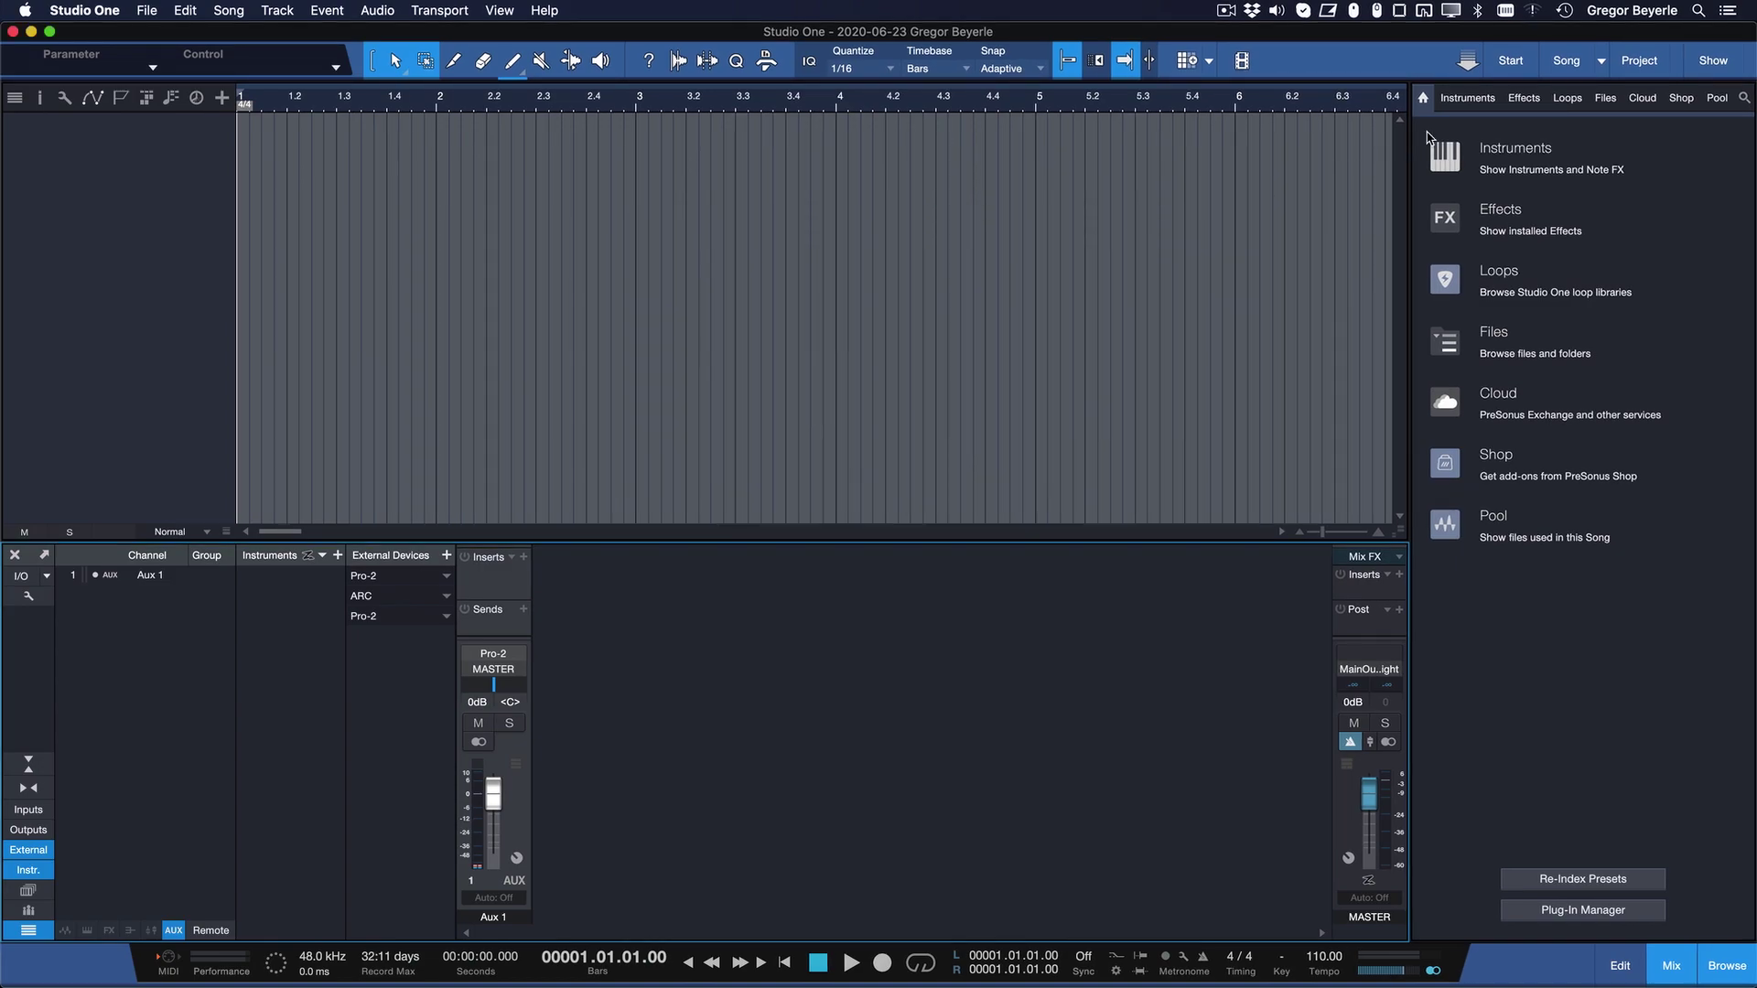
click(1515, 149)
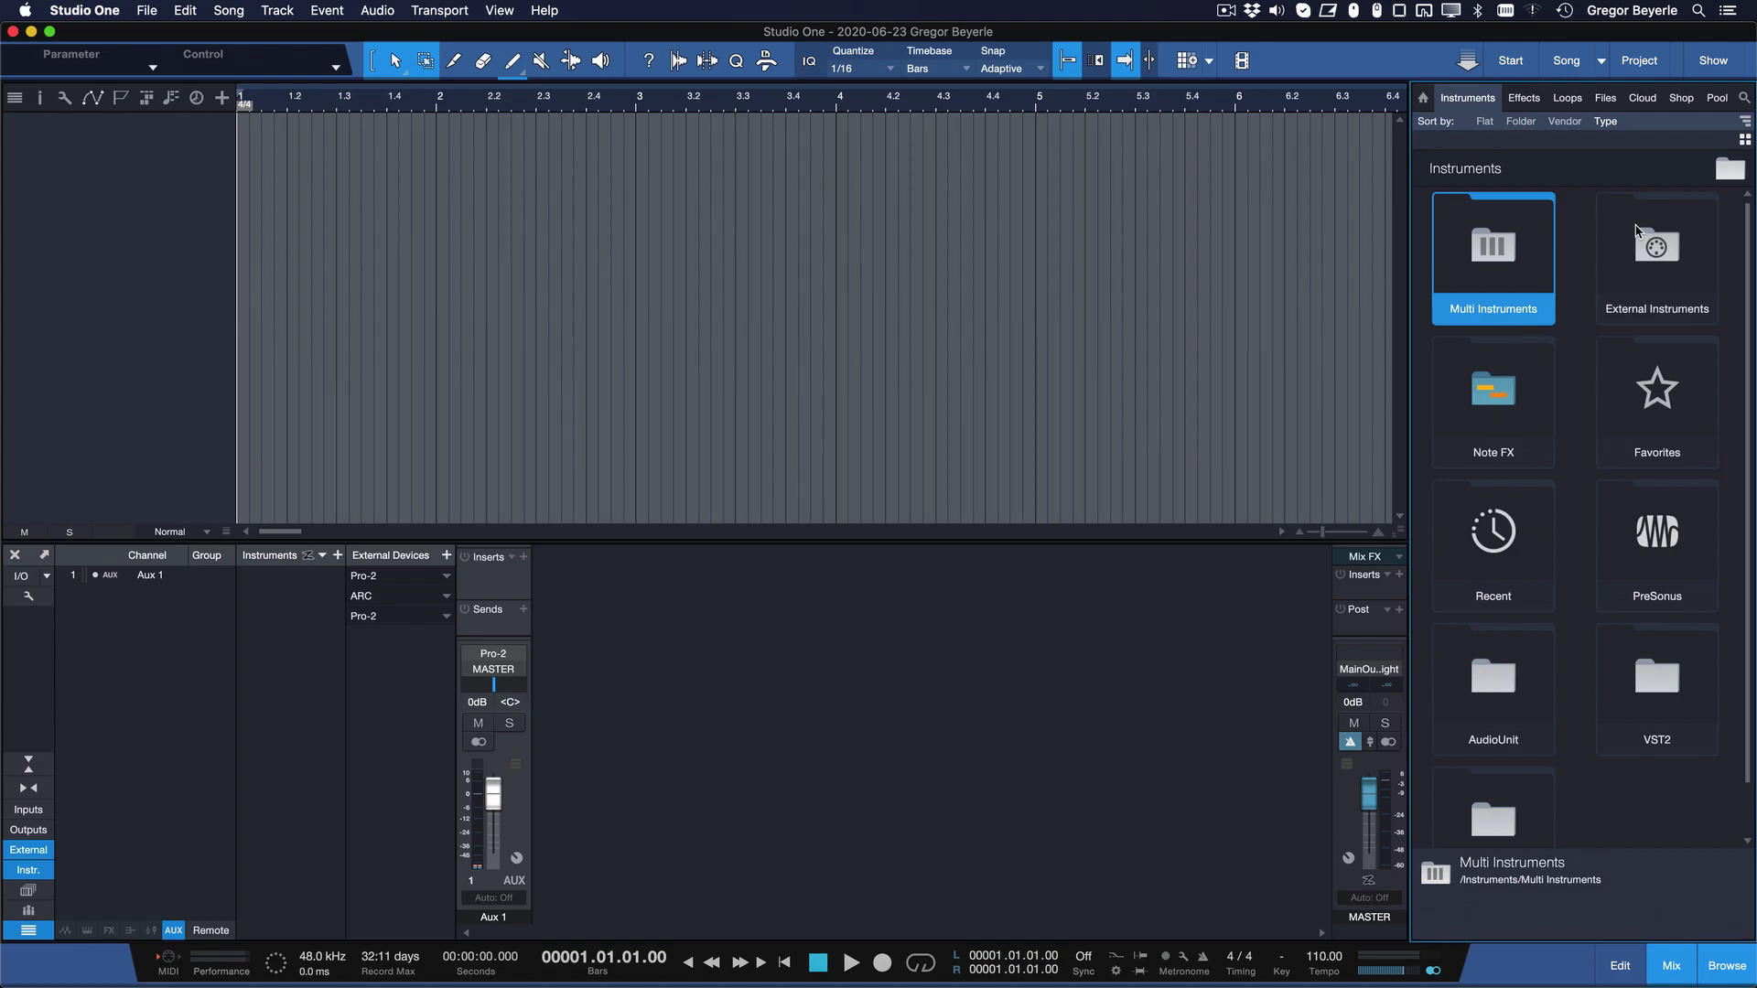
click(1635, 230)
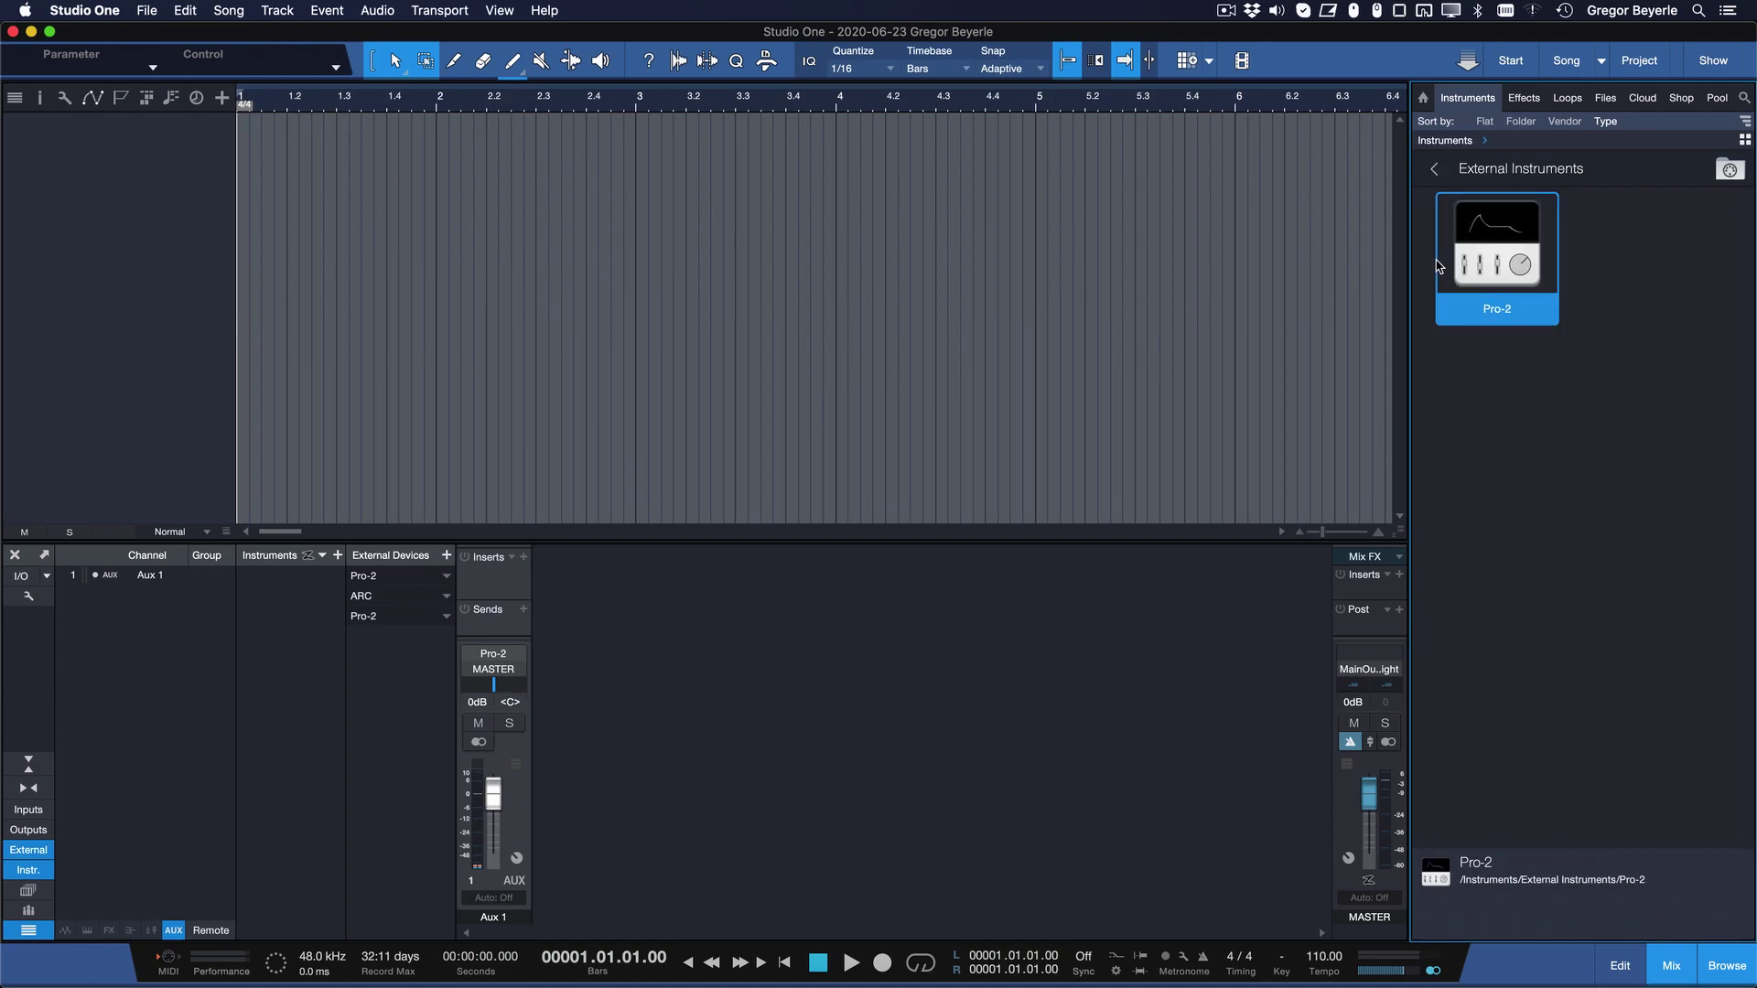
drag(1431, 263, 807, 288)
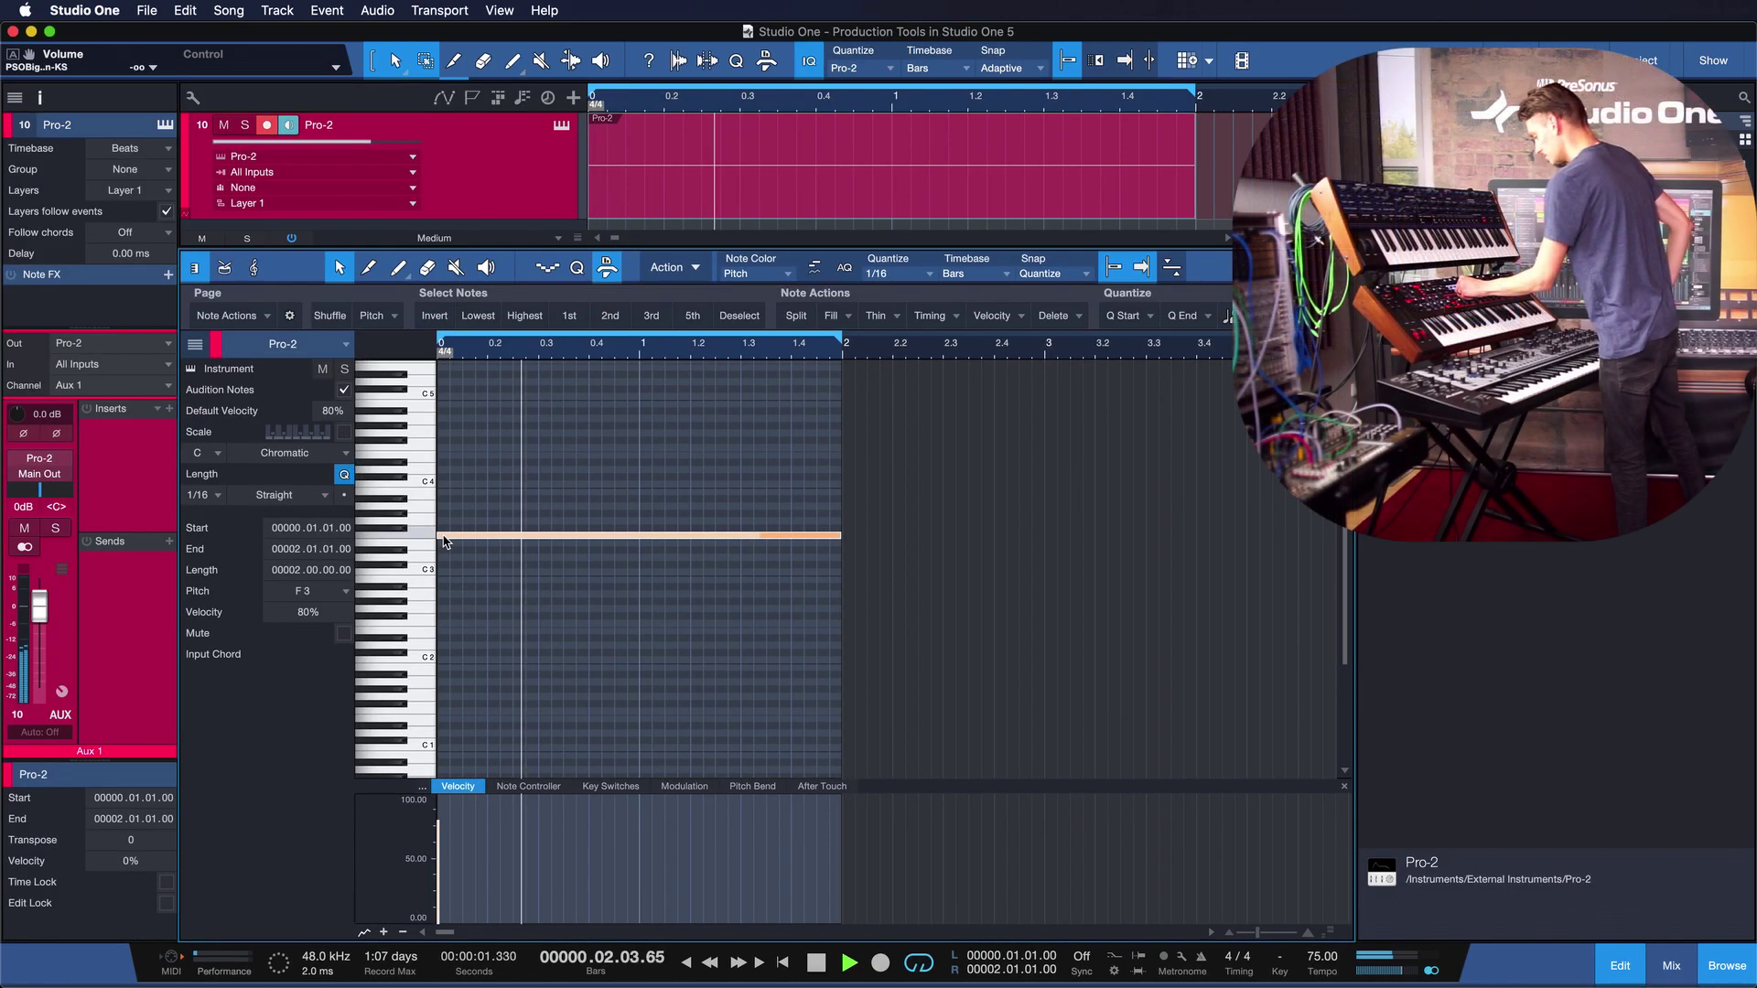
key(F3)
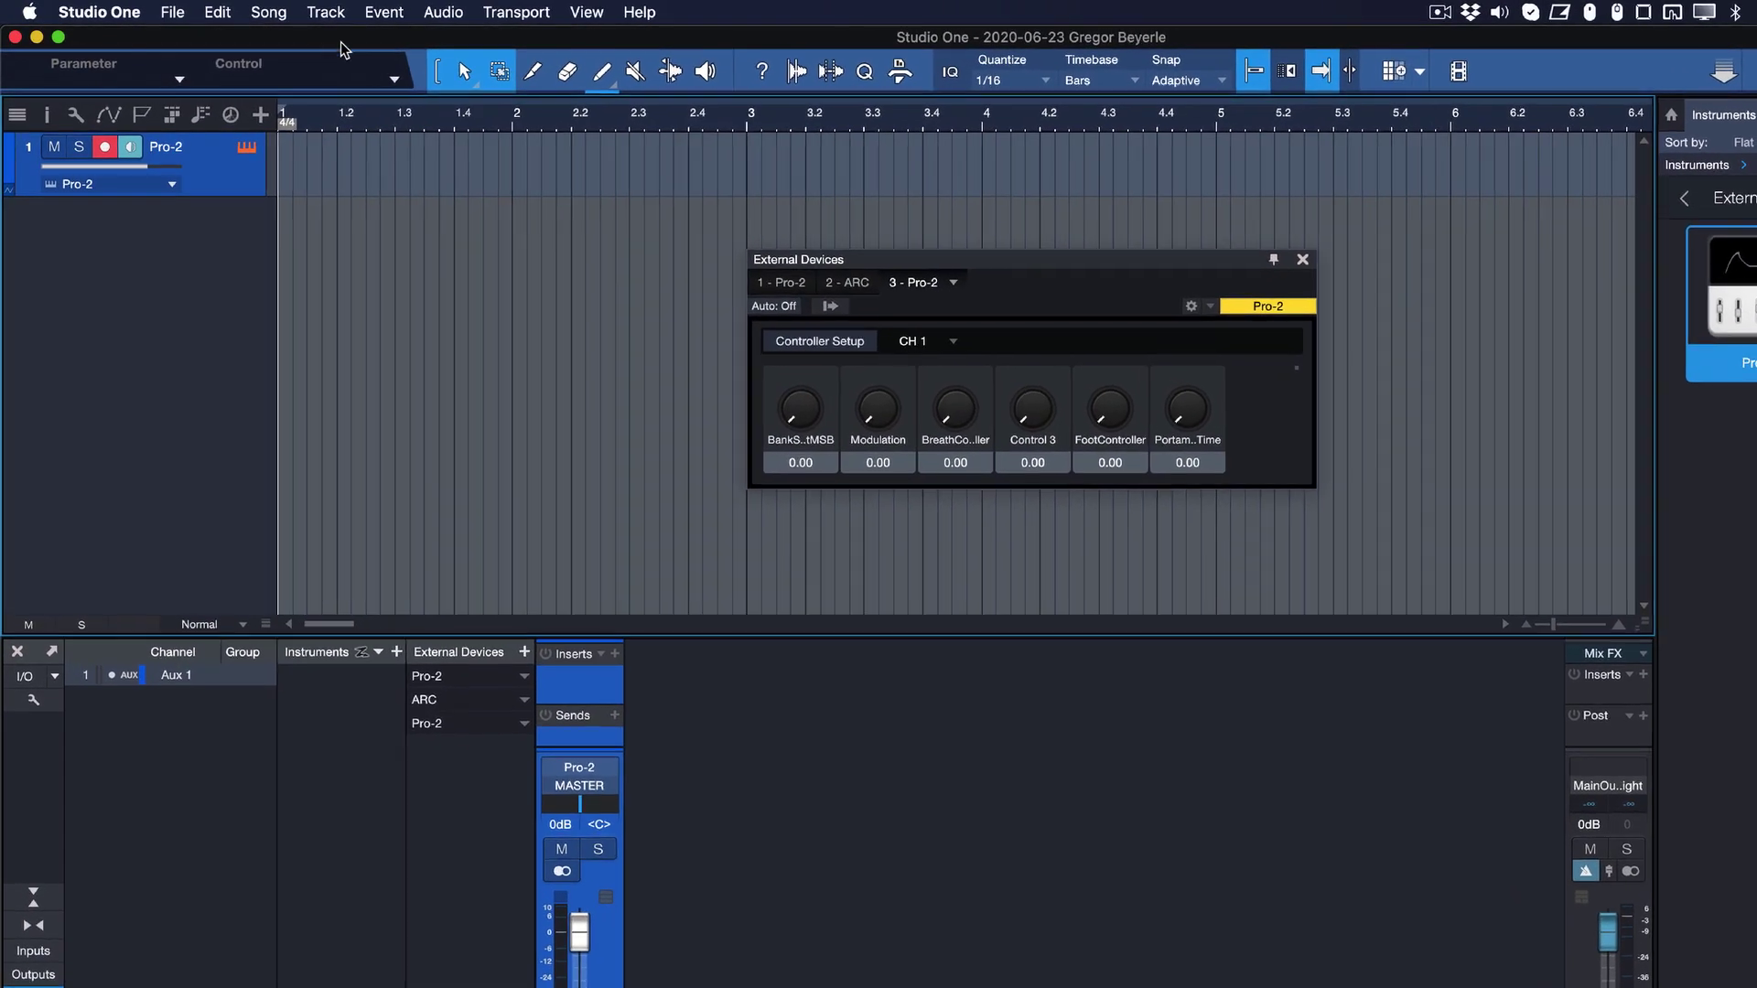
Open the Export Mixdown dialog from the Song menu.
click(229, 10)
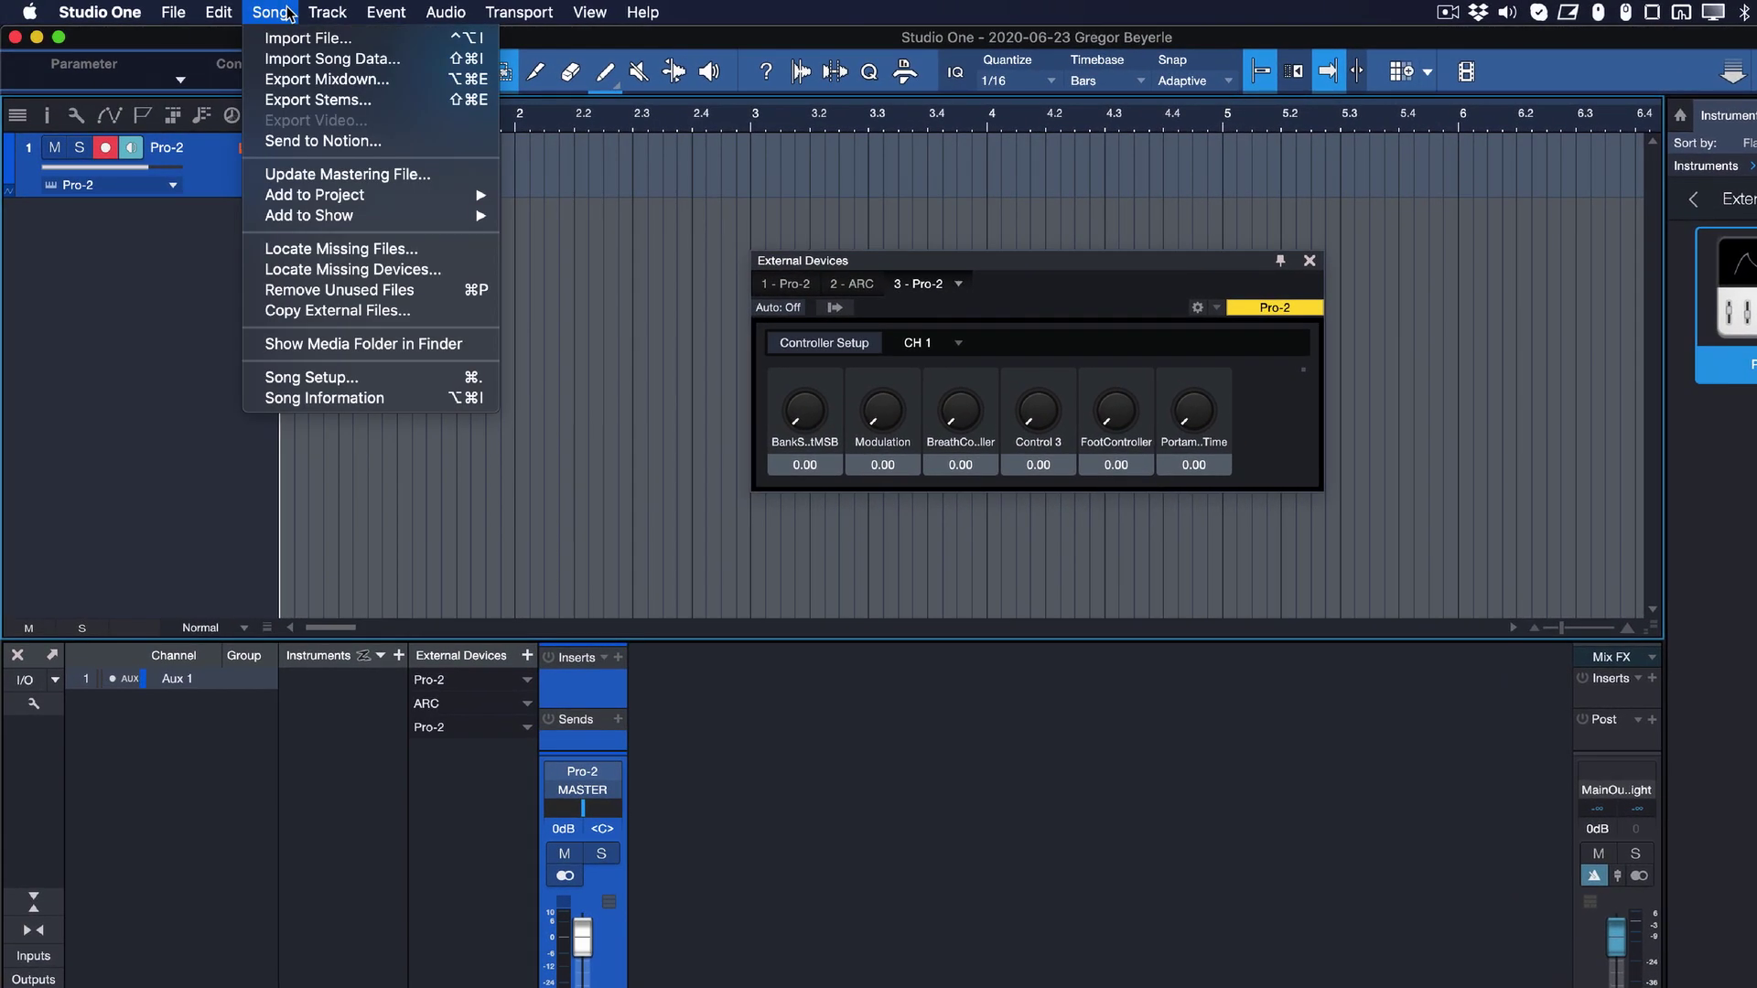
click(302, 80)
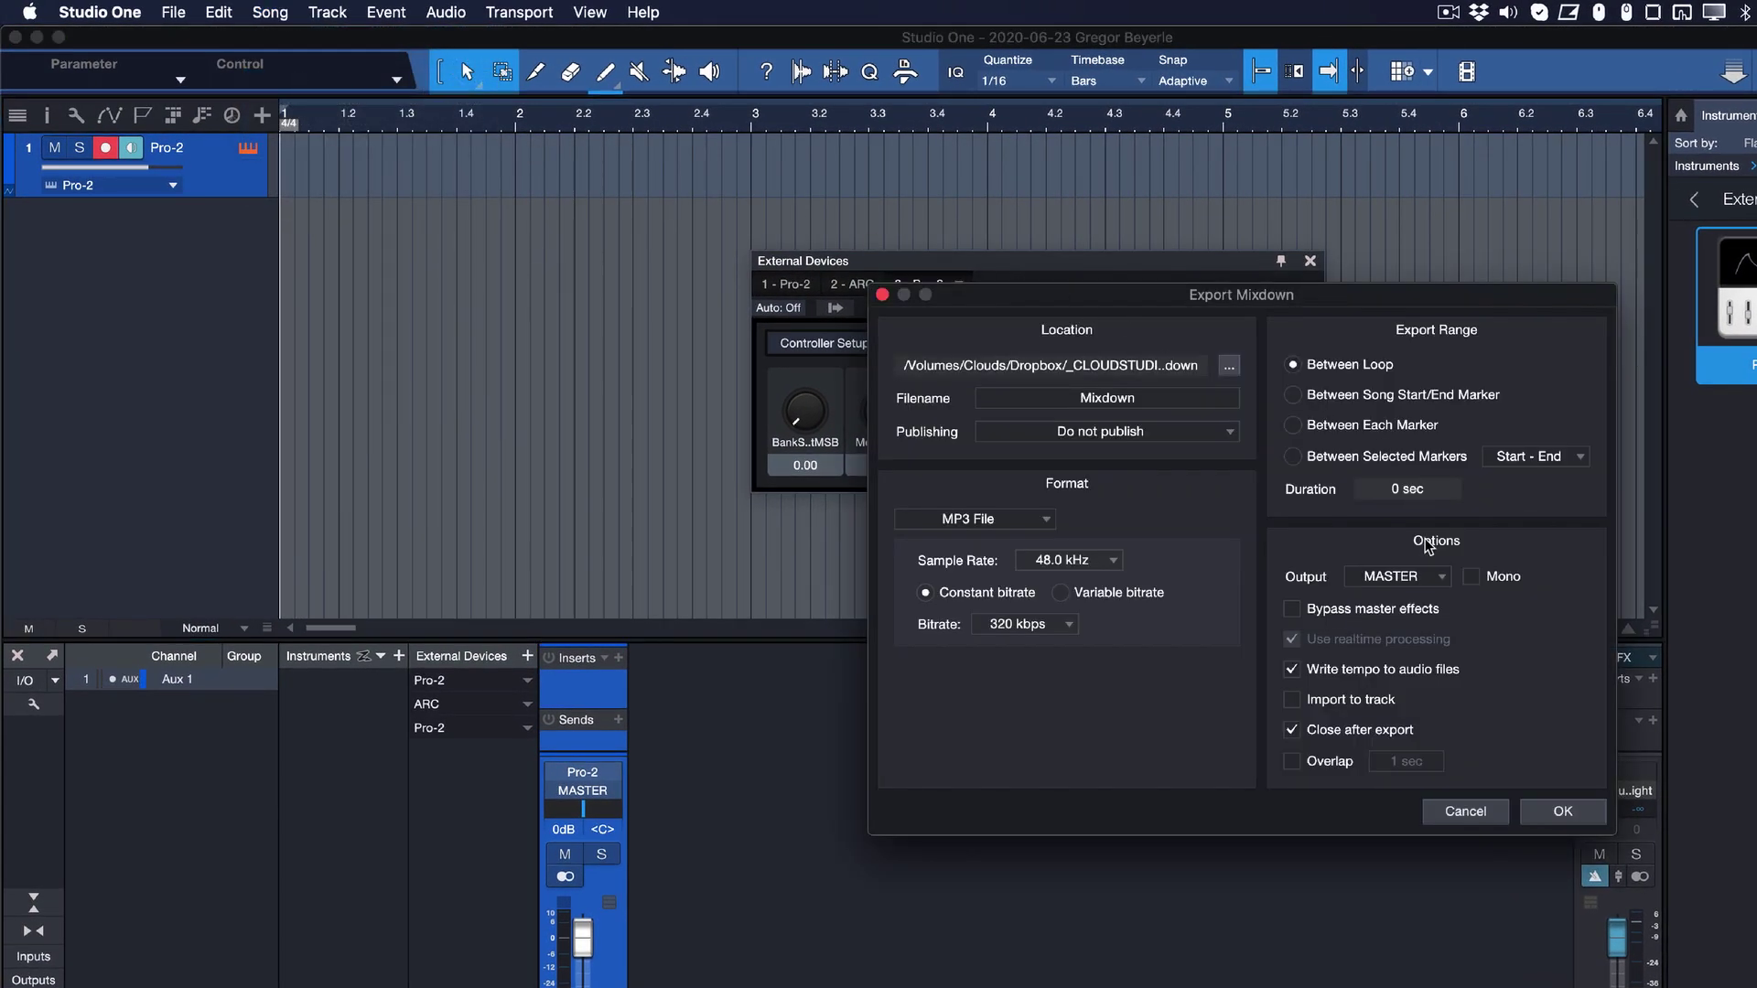